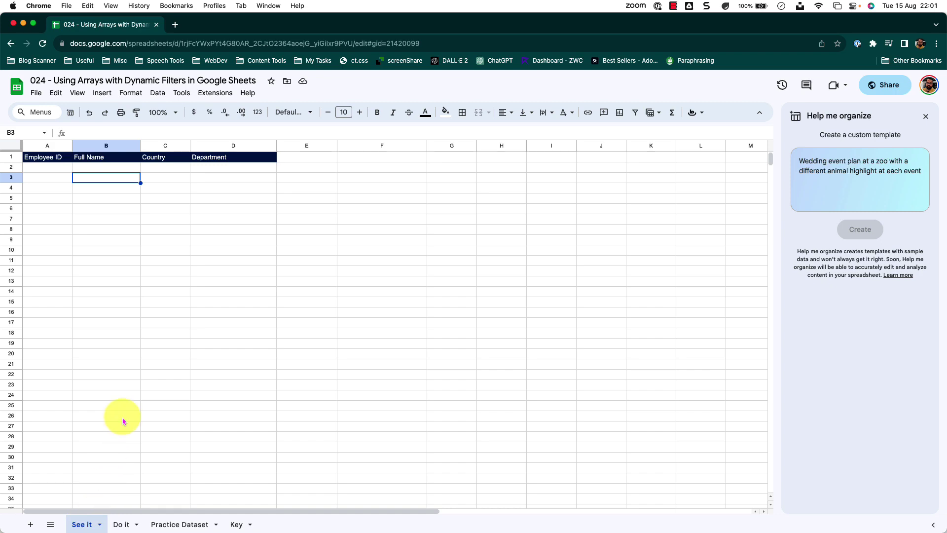
- Browse the Do it, Practice Dataset and Key sheets, then select cell A2 on See it
click(121, 524)
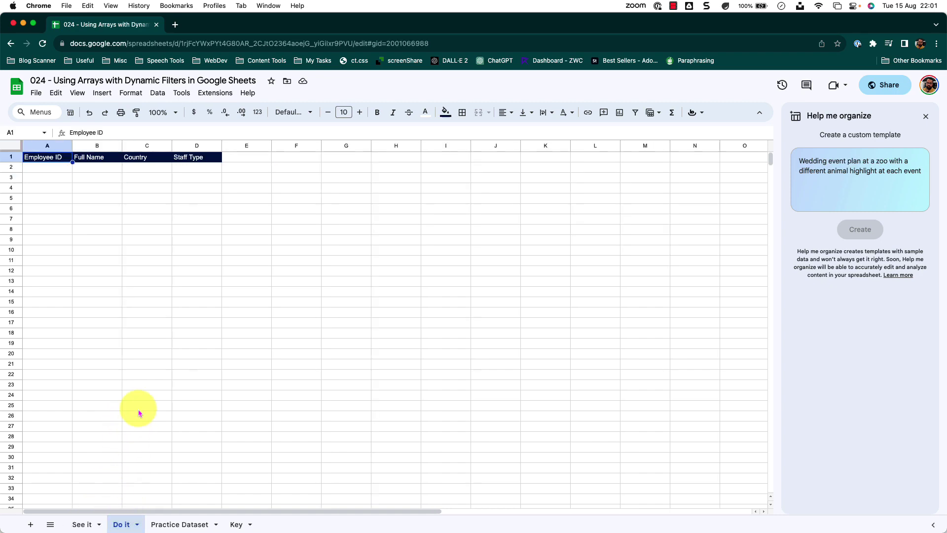
click(196, 525)
click(235, 524)
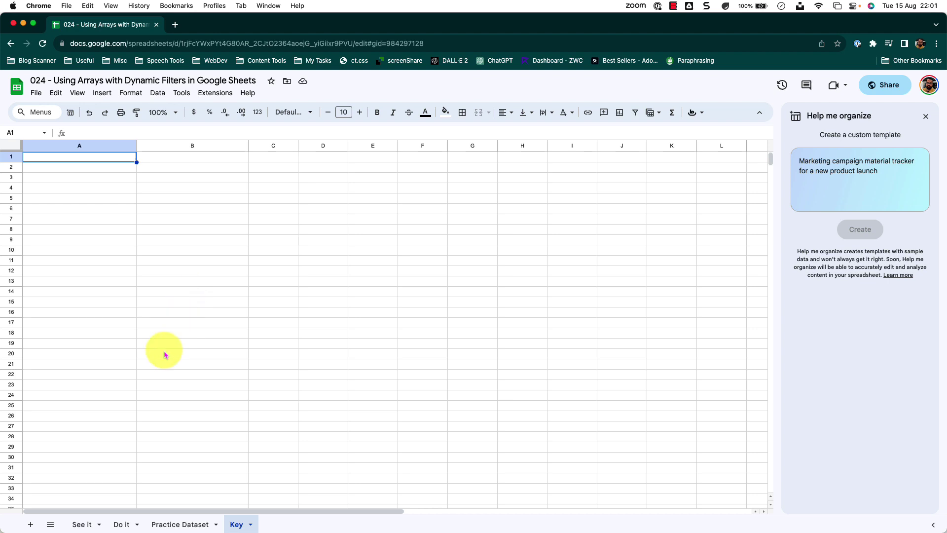
click(82, 524)
click(56, 173)
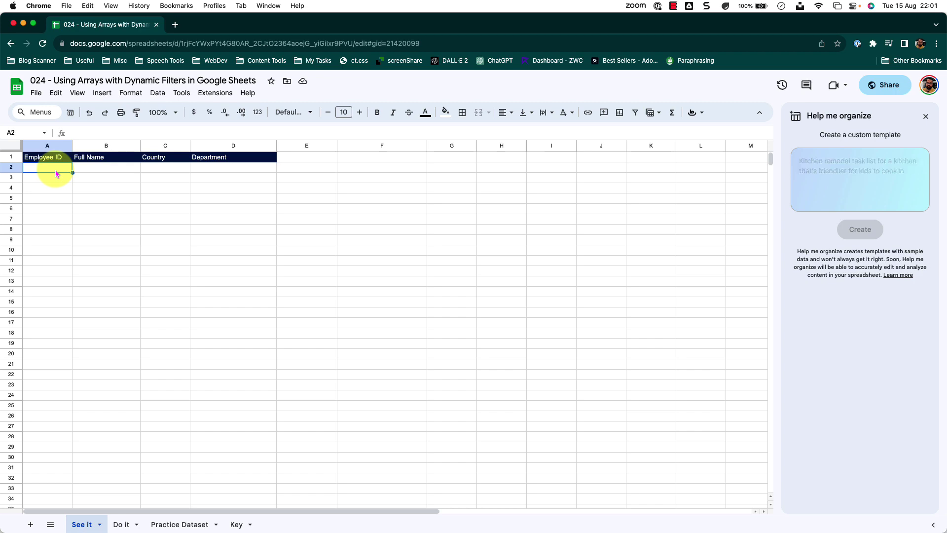
- After checking Practice Dataset, begin A2's formula on See it as =ARRAYFORMULA({
click(173, 523)
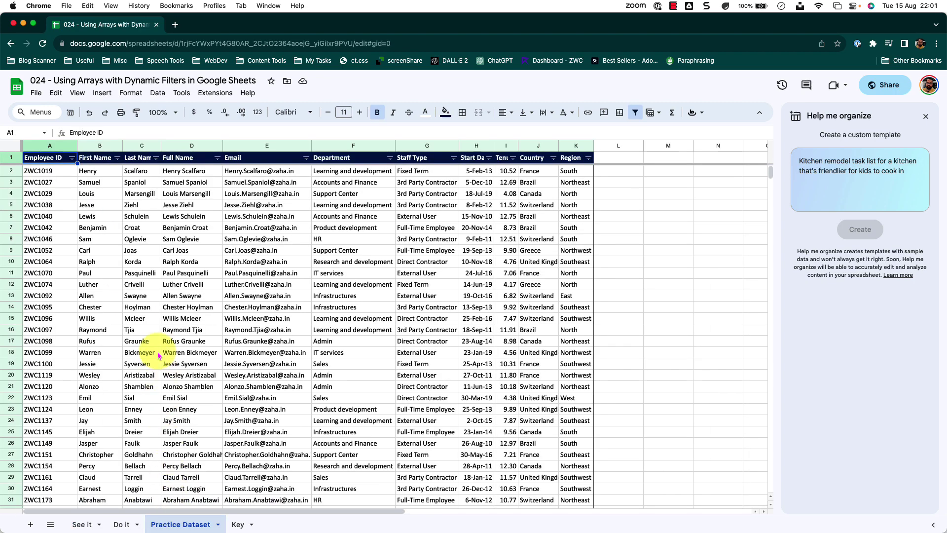
click(82, 524)
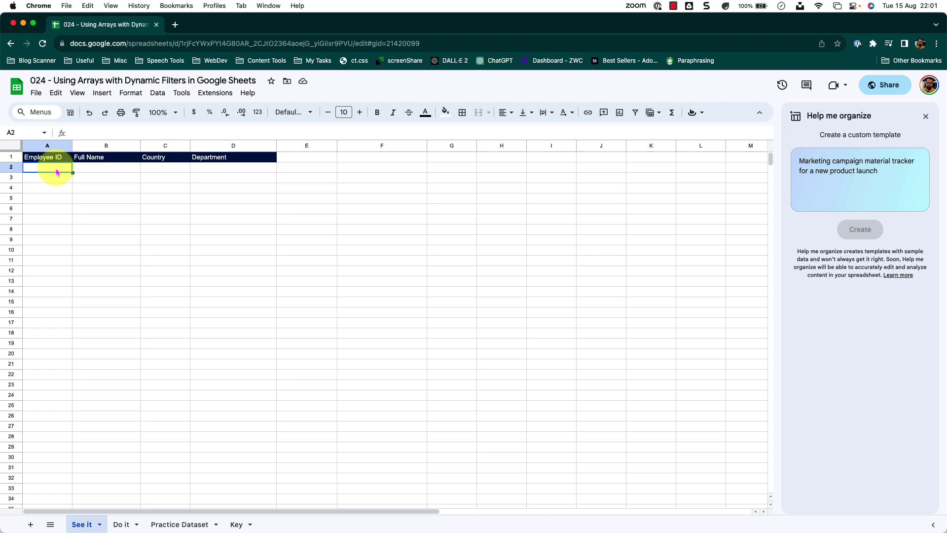
text(=arra)
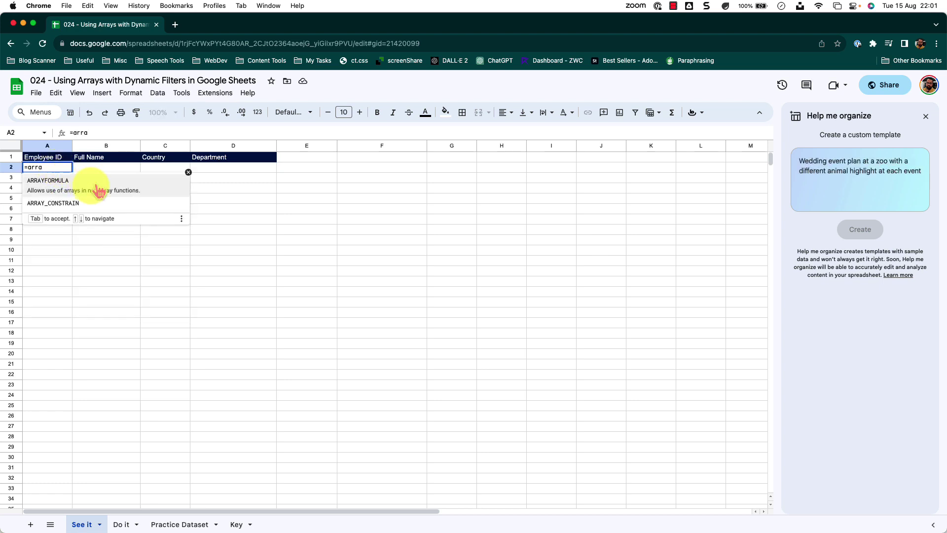
click(92, 190)
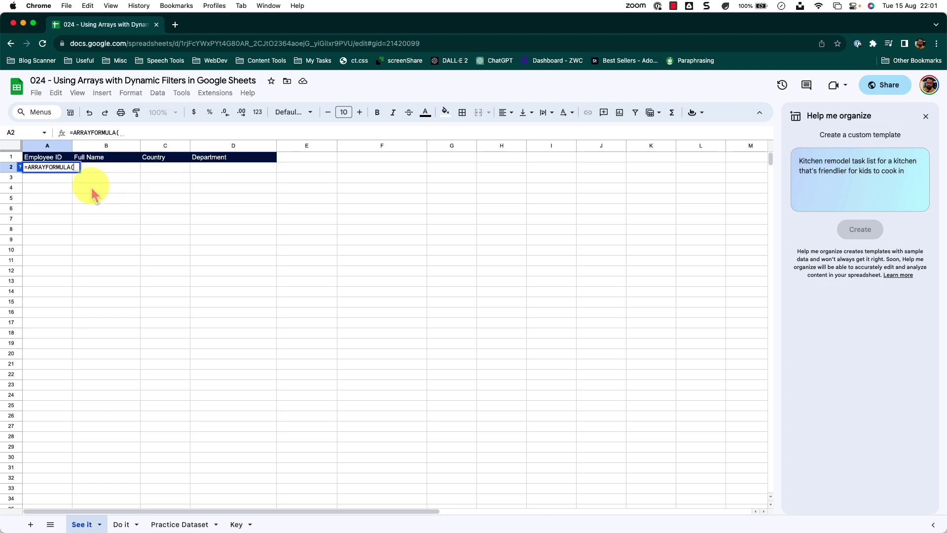
text({)
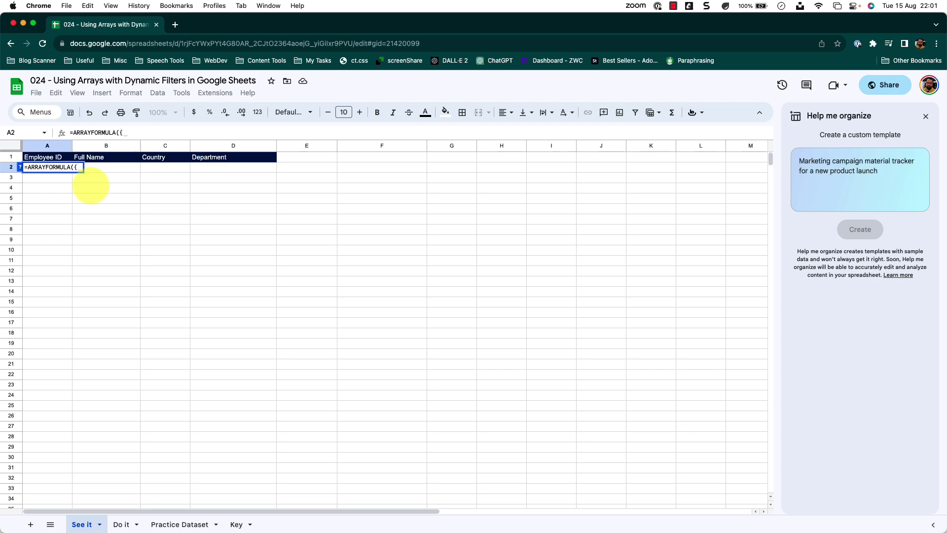
- Finish A2 with Practice Dataset columns A, D, J and F inside the braces, closing with })
click(183, 525)
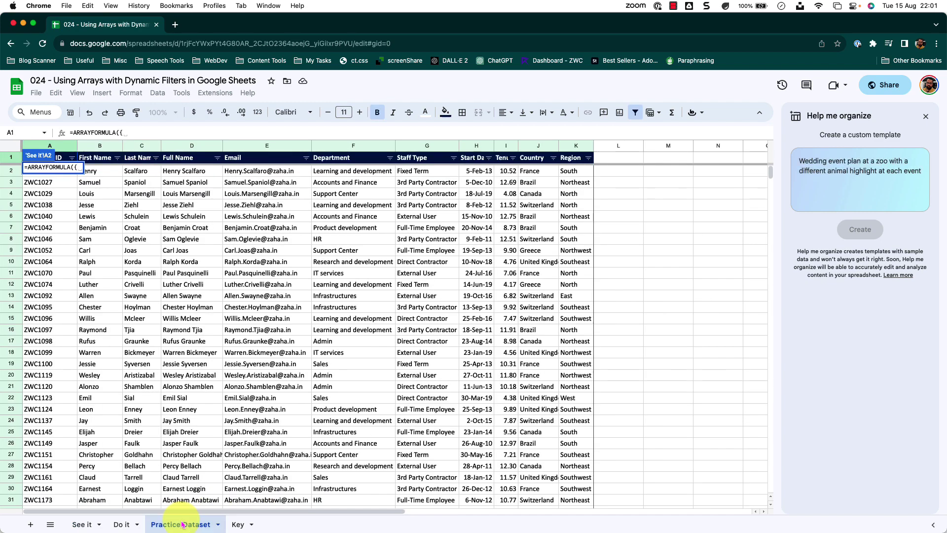
click(62, 147)
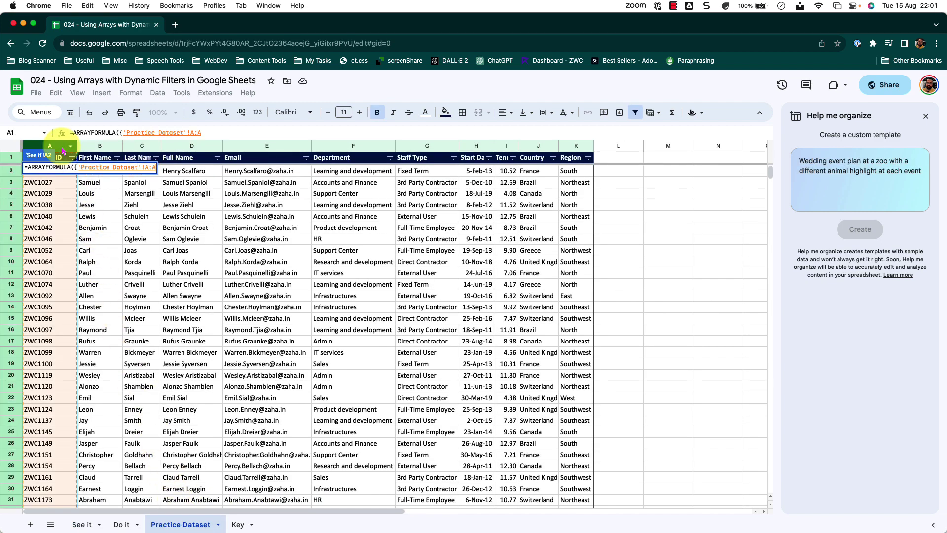
text(,)
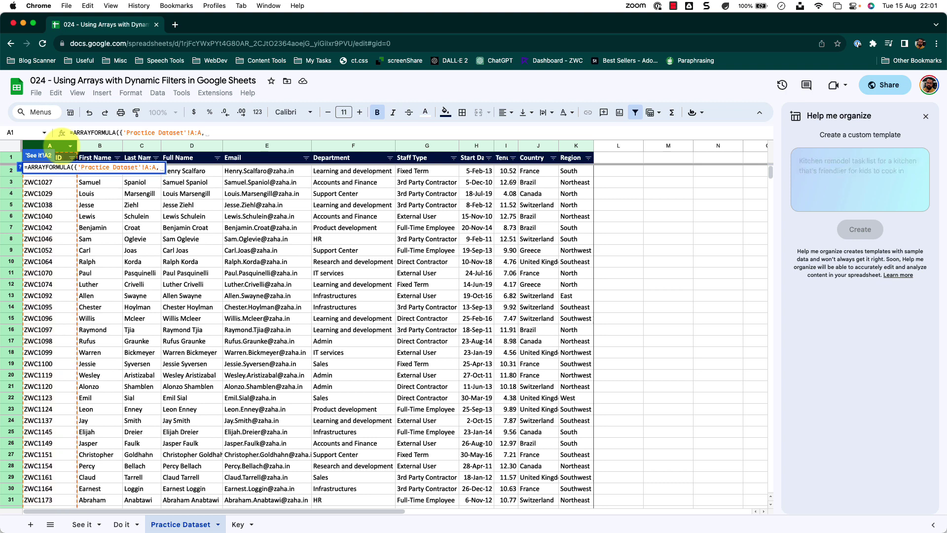
click(191, 147)
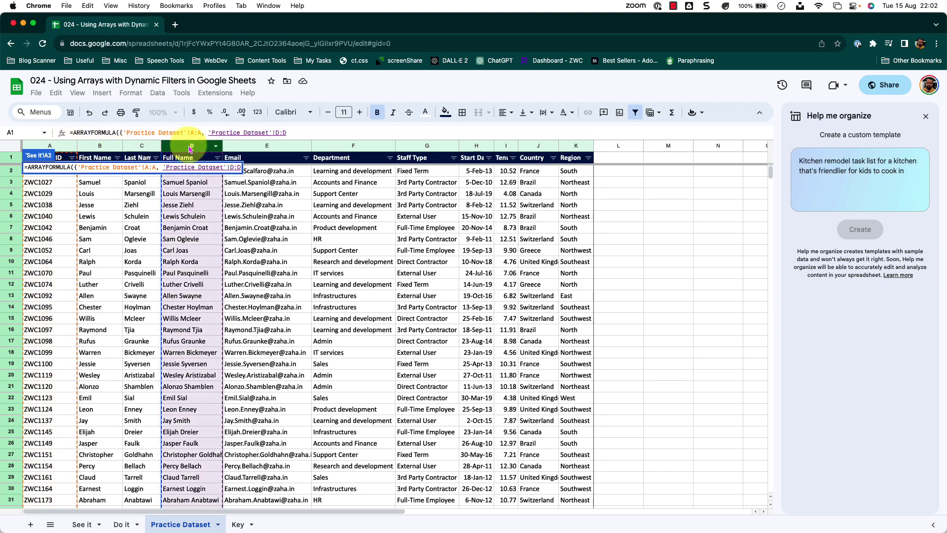
text(,)
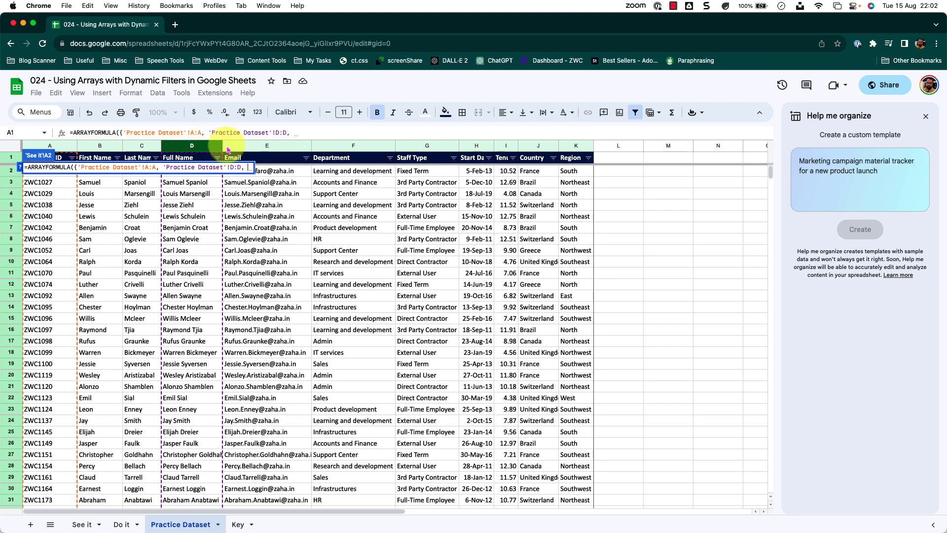
click(540, 148)
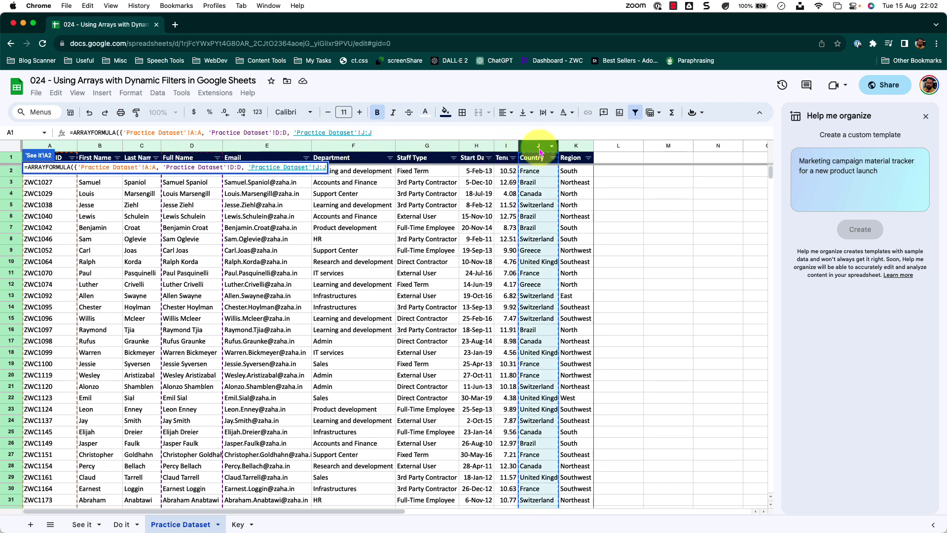
text(,)
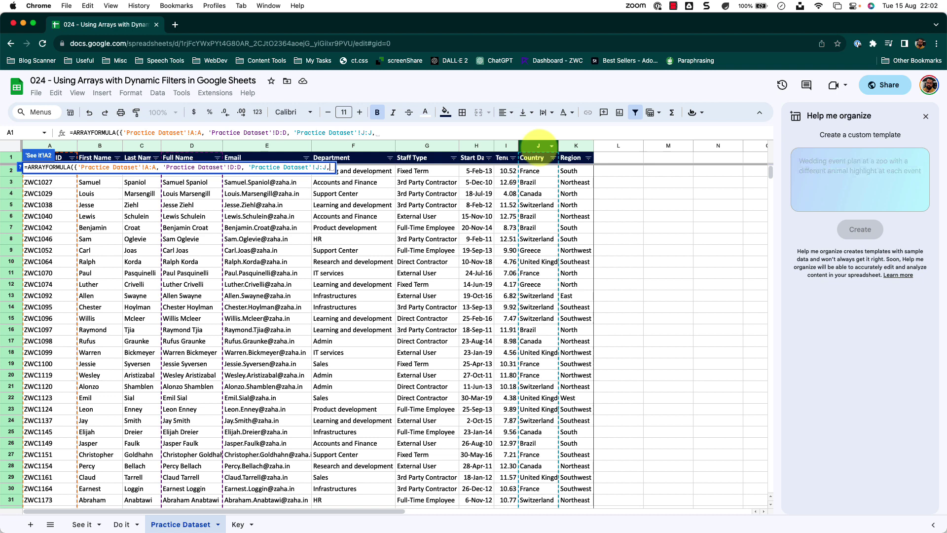
click(367, 148)
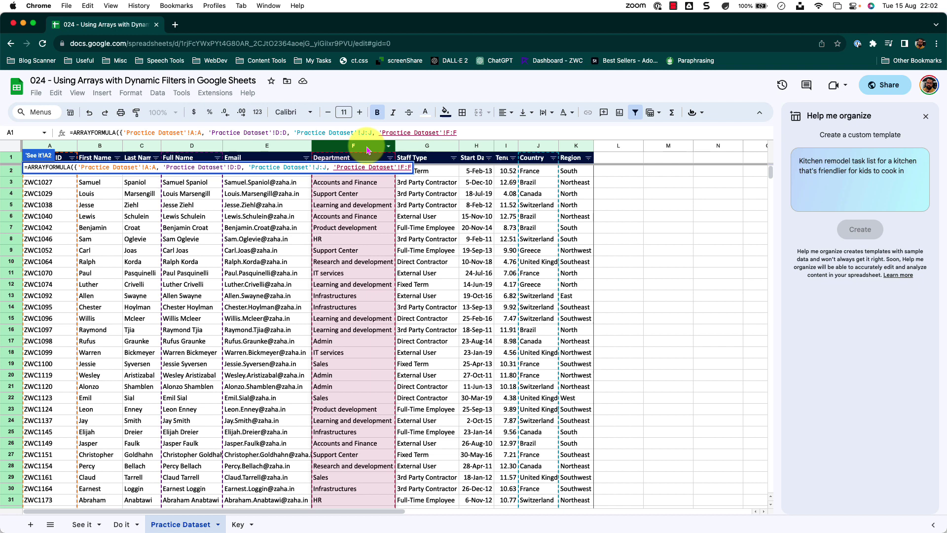
text(})
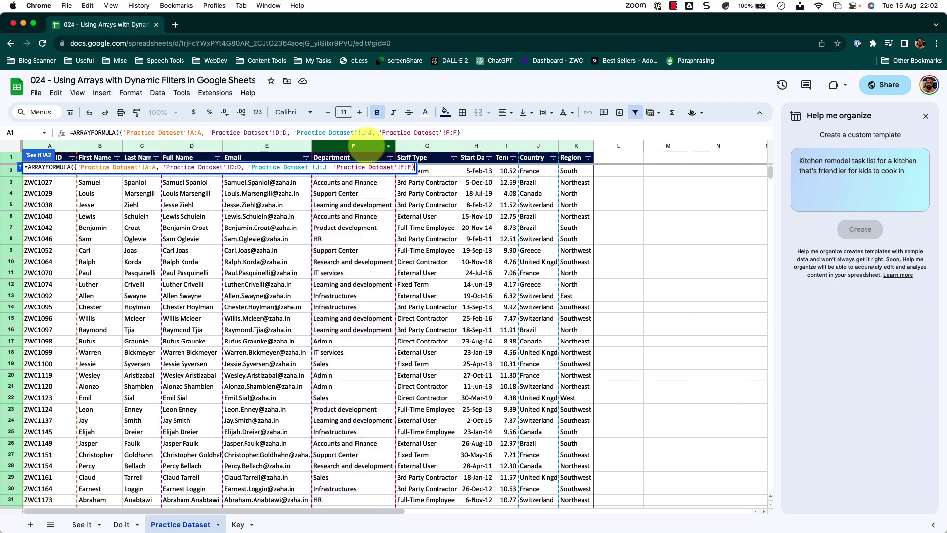
text()))
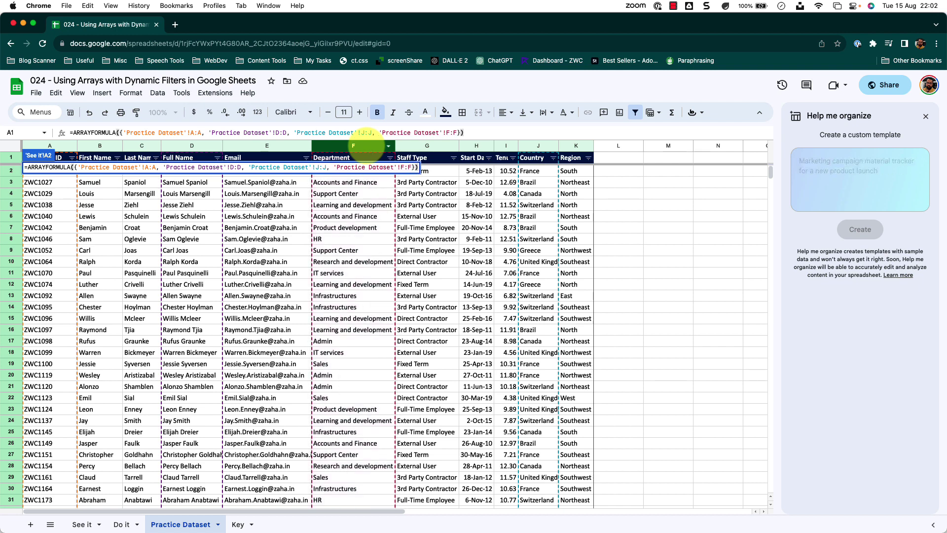
key(Return)
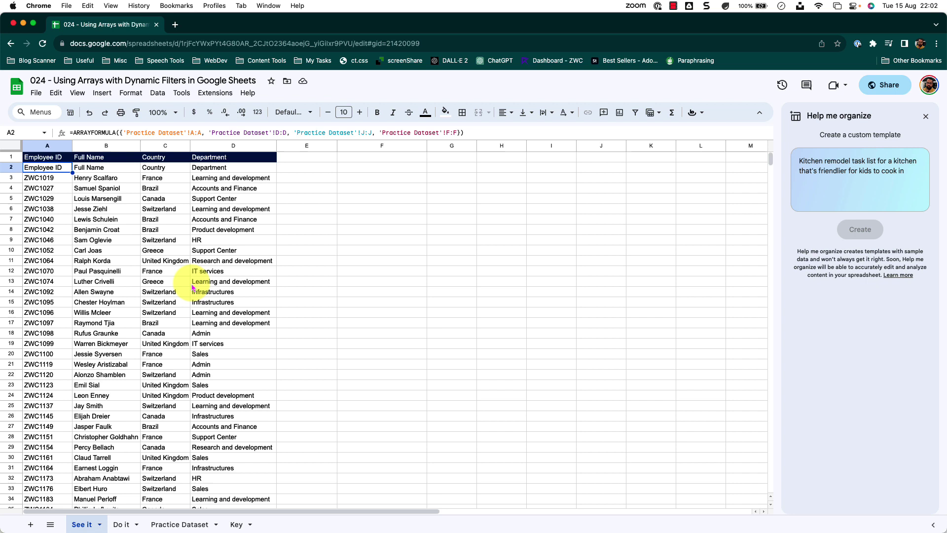
click(317, 157)
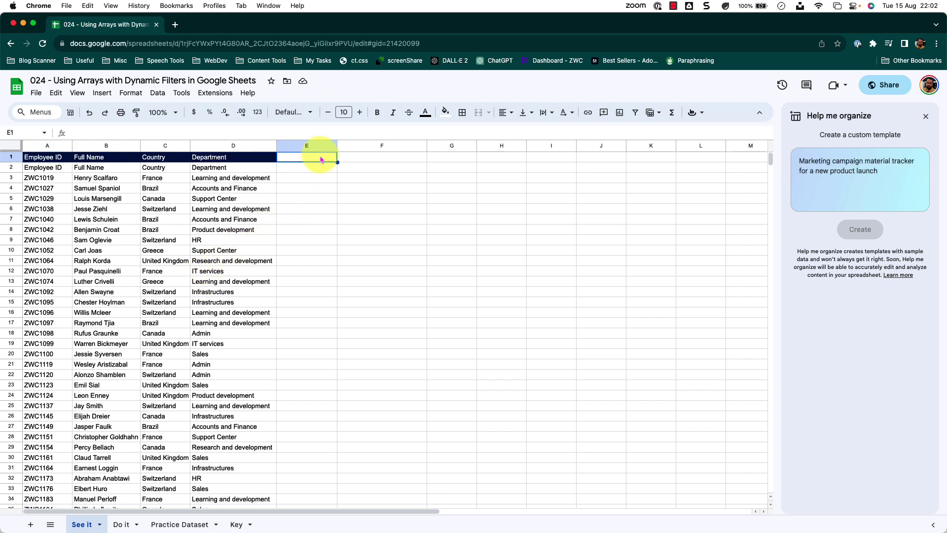
mouse_move(320, 159)
mouse_down()
mouse_move(363, 154)
mouse_move(309, 165)
mouse_up()
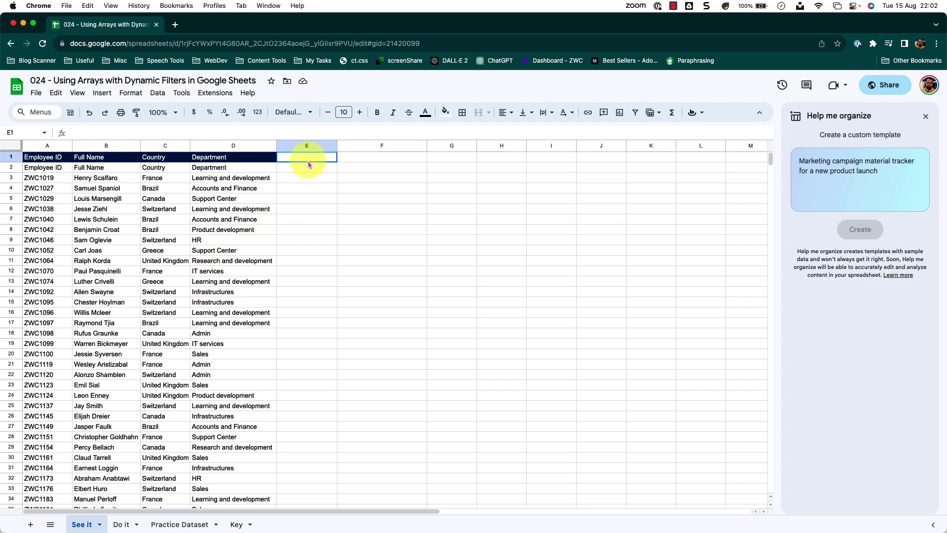
click(358, 156)
drag(242, 173, 248, 308)
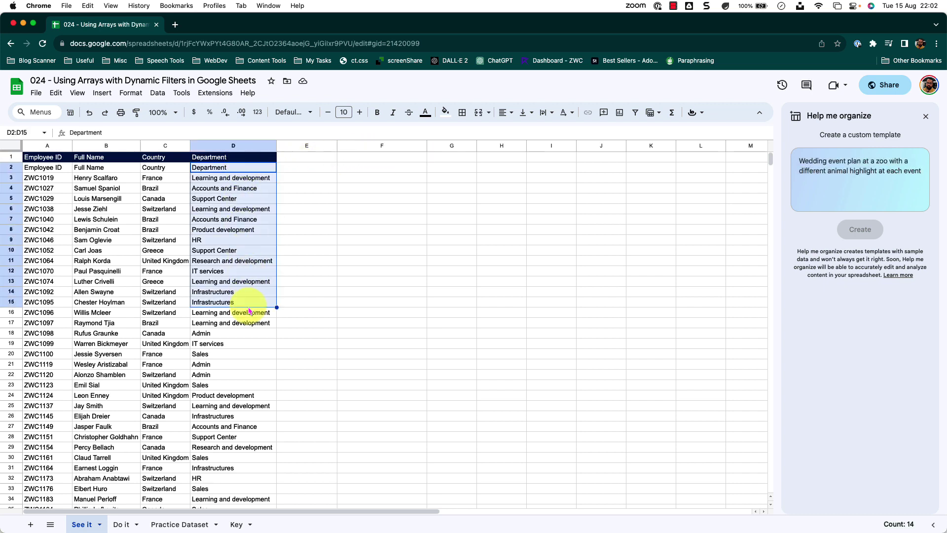
click(311, 159)
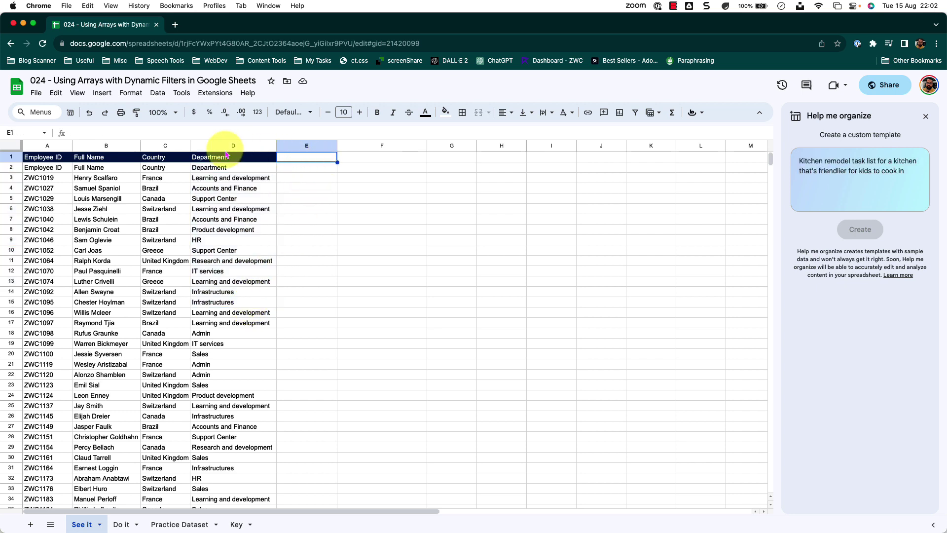
click(228, 241)
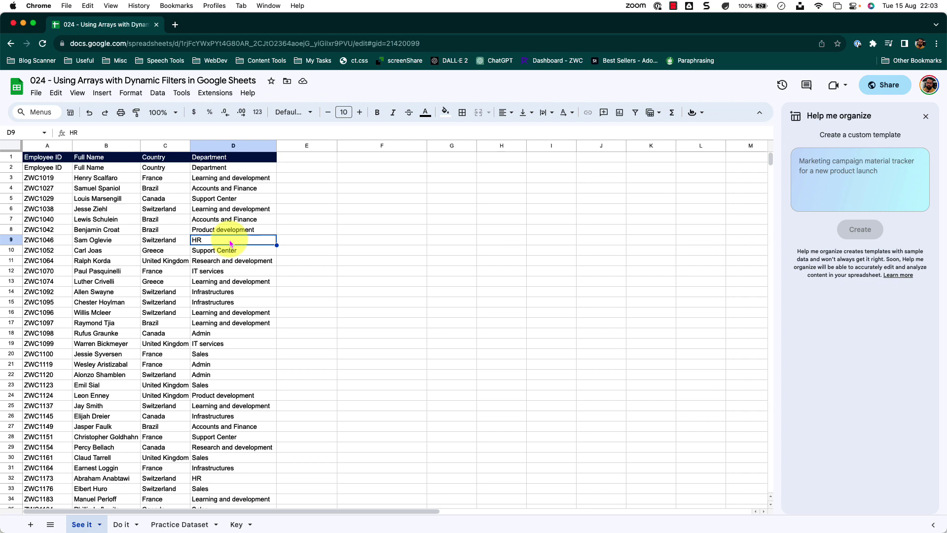
- In Key cell A1, enter =UNIQUE('Practice Dataset'!F:F) to list the distinct departments
click(238, 524)
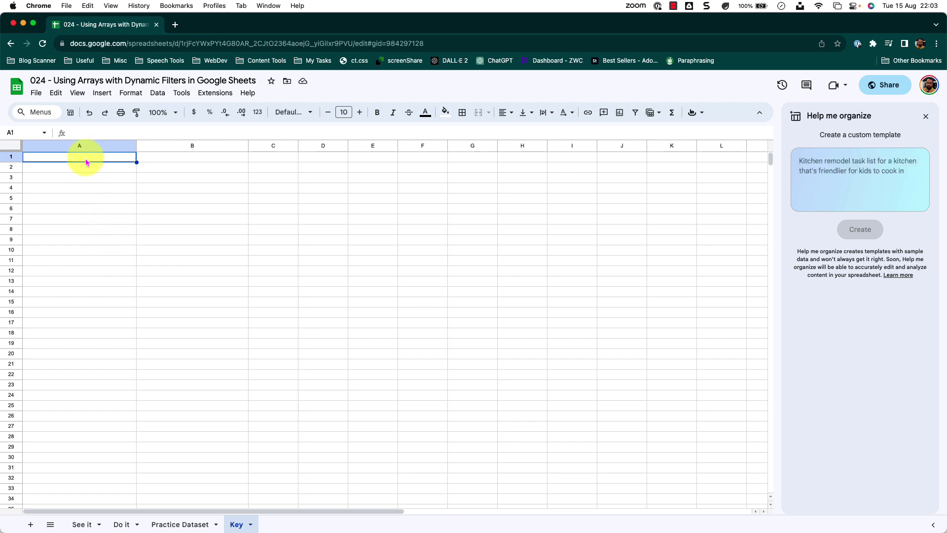
text(=u)
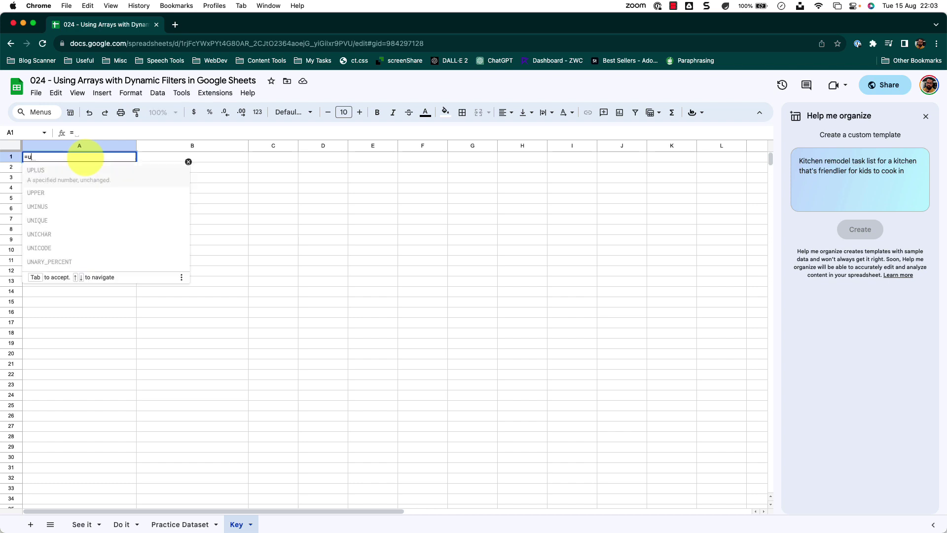
text(ni)
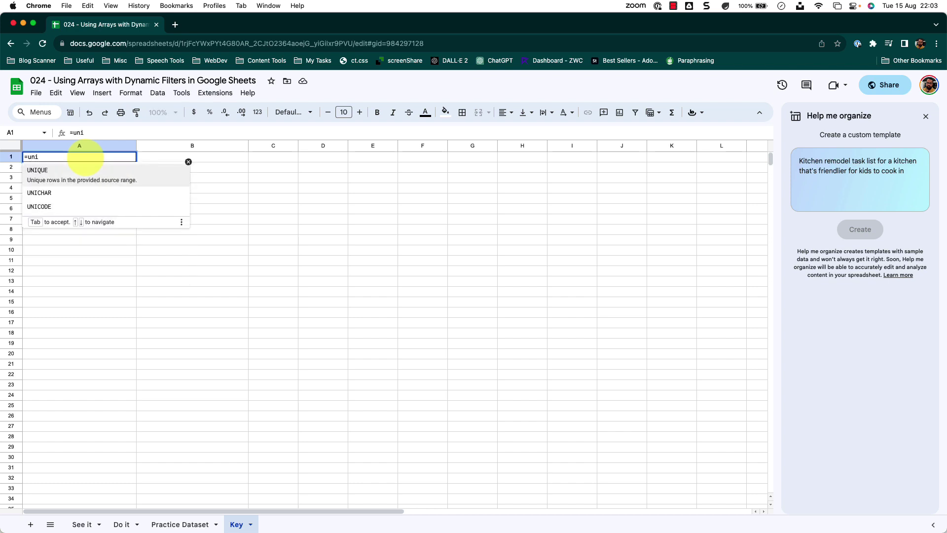
key(Tab)
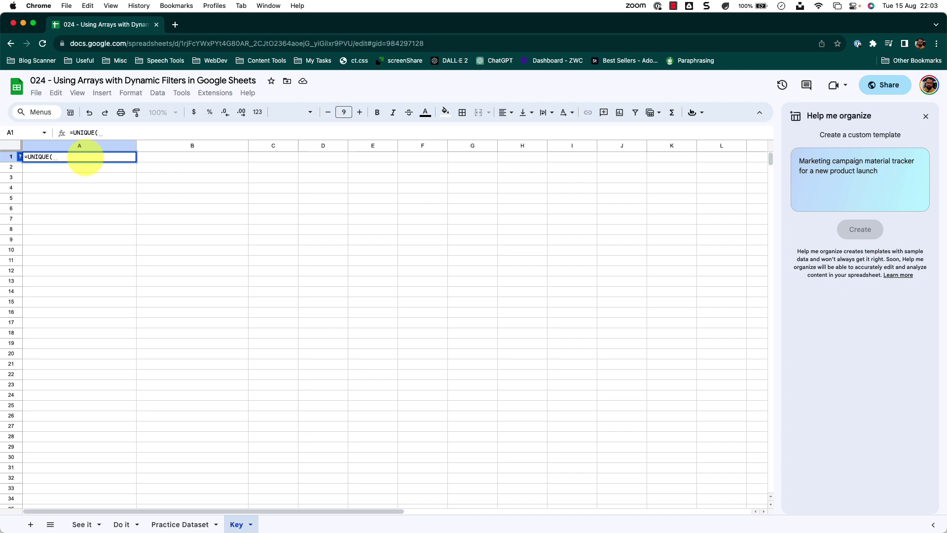
click(180, 525)
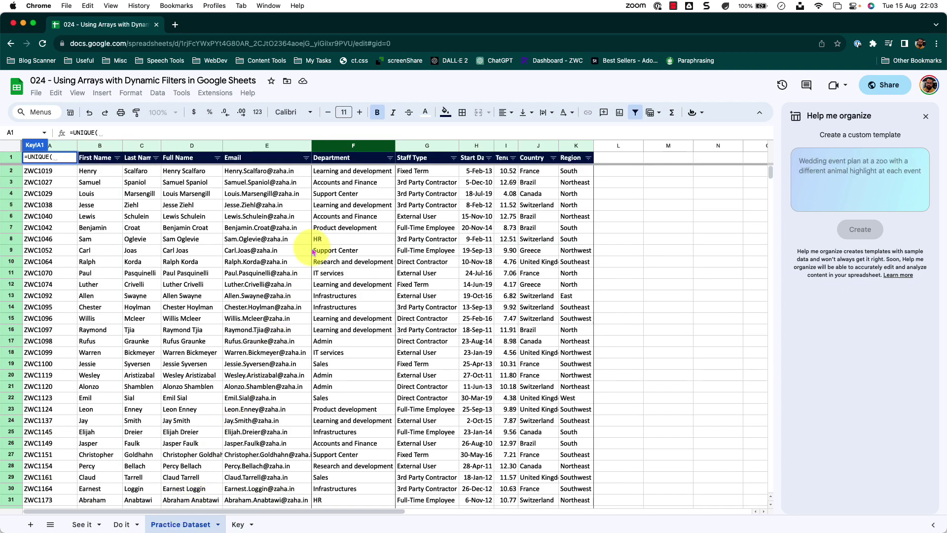
click(362, 146)
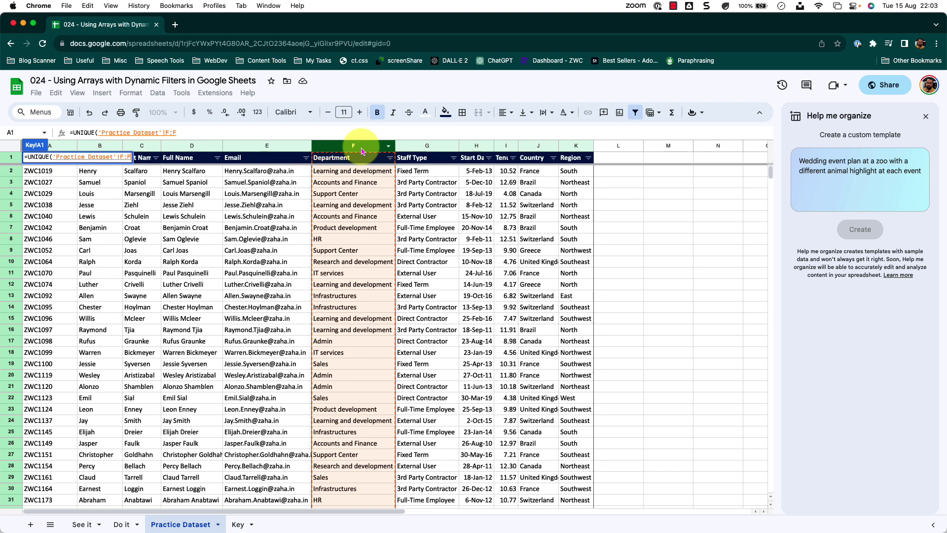
text())
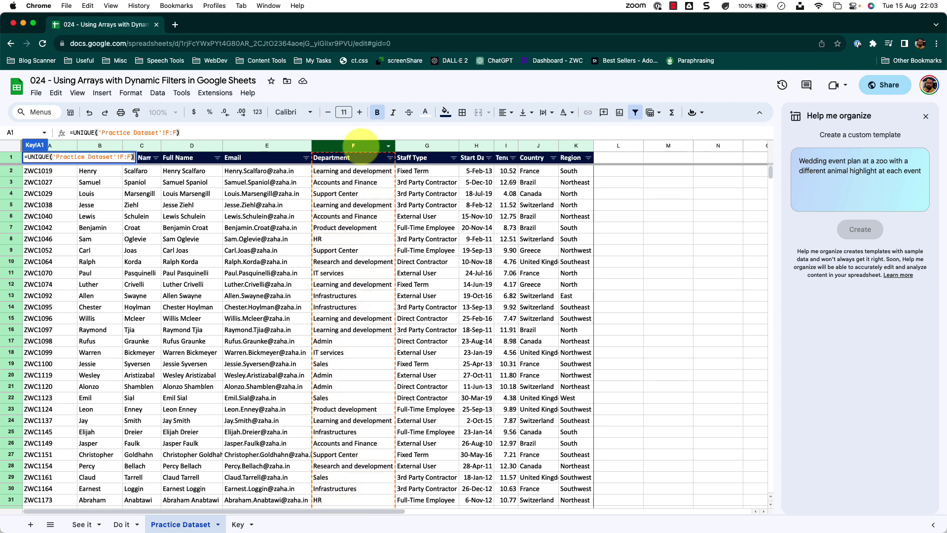
key(Return)
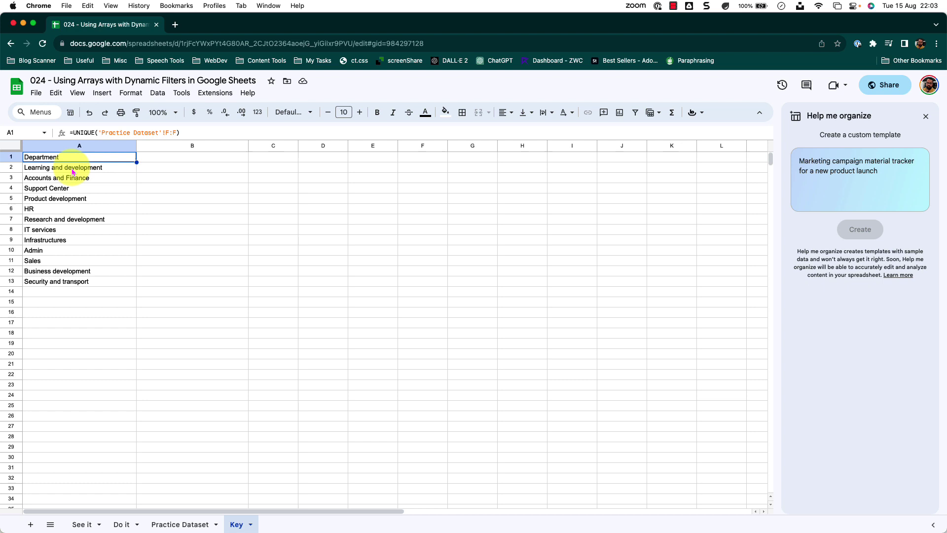
- In Key cell B1, enter =UNIQUE('Practice Dataset'!J:J) to list the six countries
drag(73, 172, 70, 284)
click(188, 247)
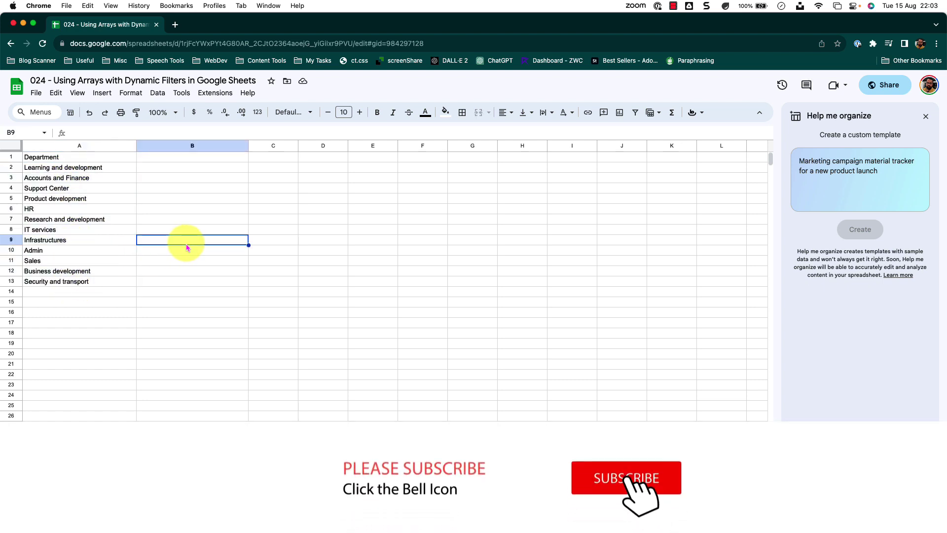
click(194, 158)
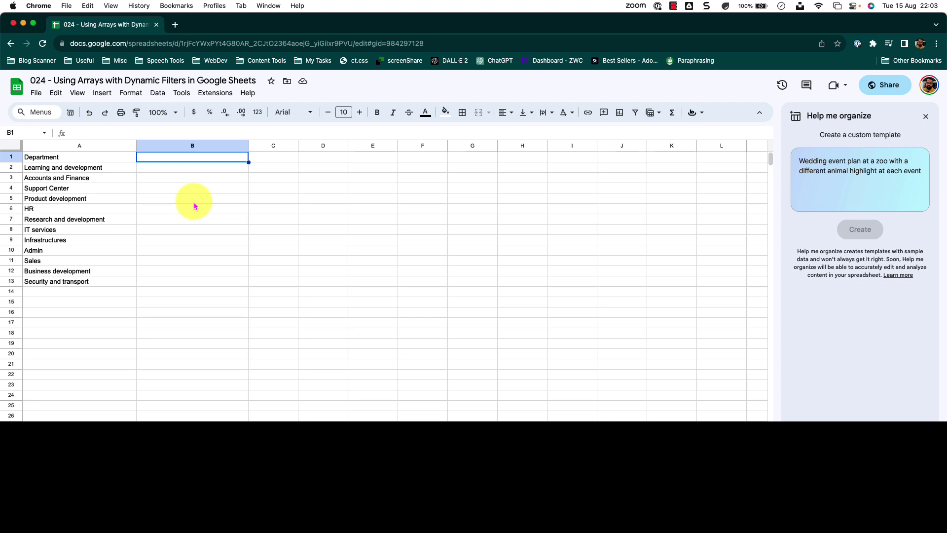
click(182, 163)
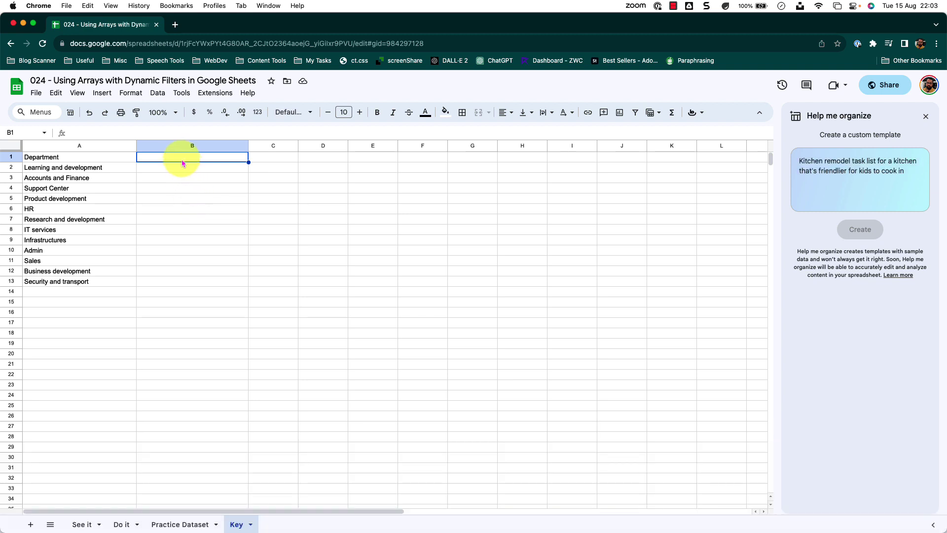
text(=uni)
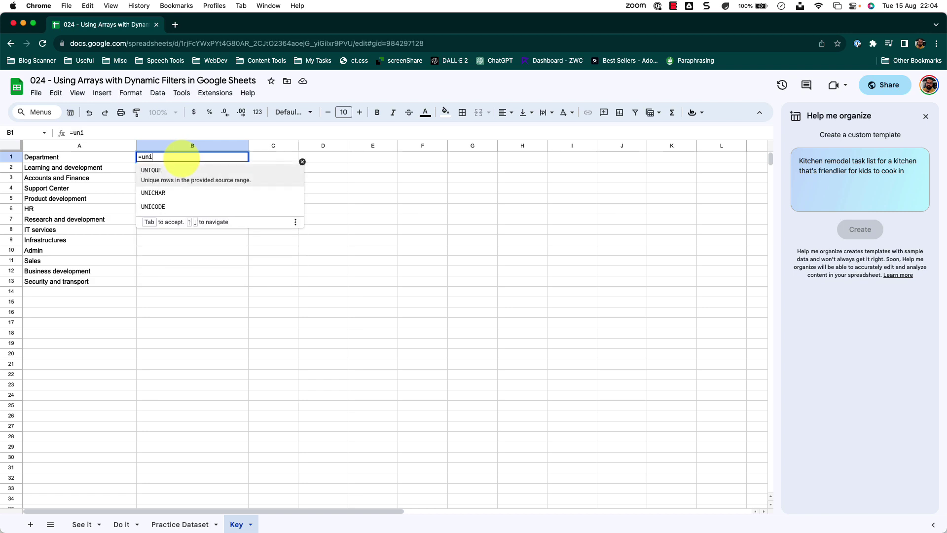
key(Tab)
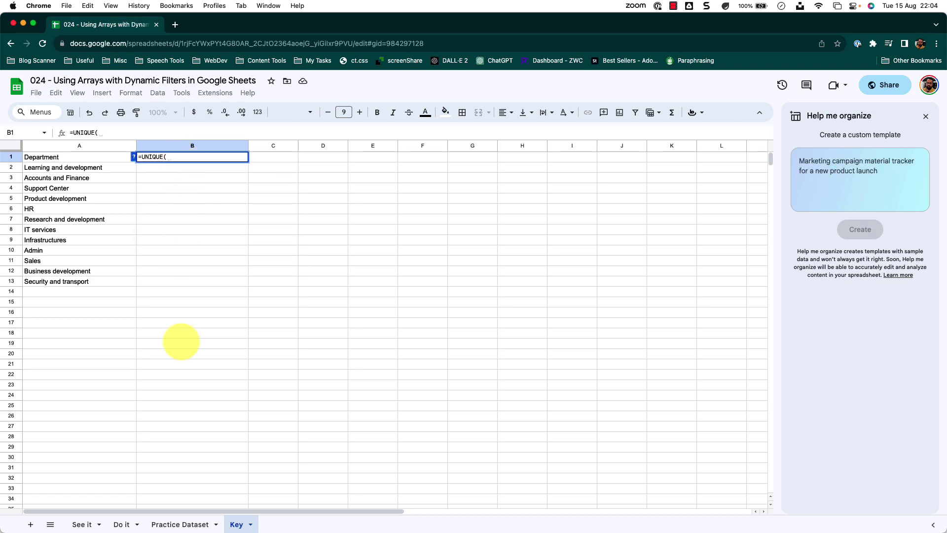
click(184, 525)
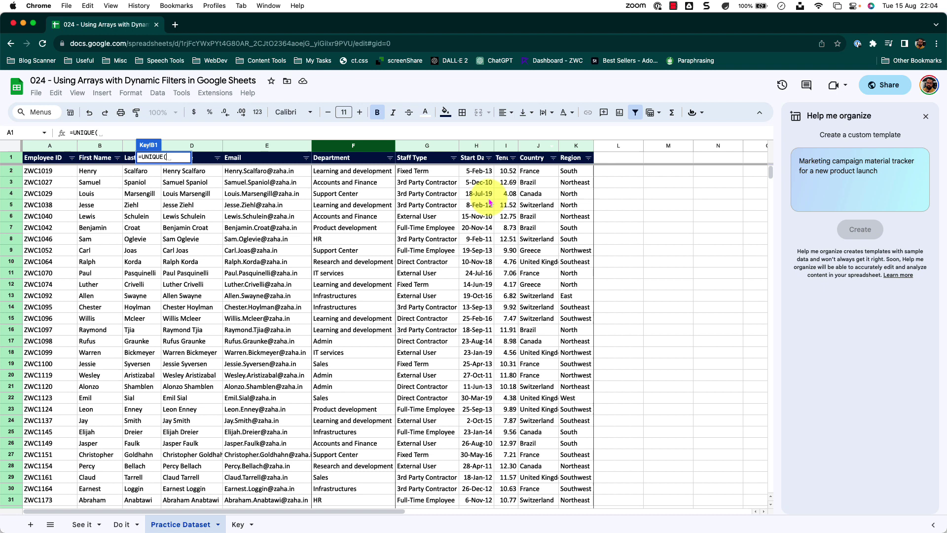
click(539, 146)
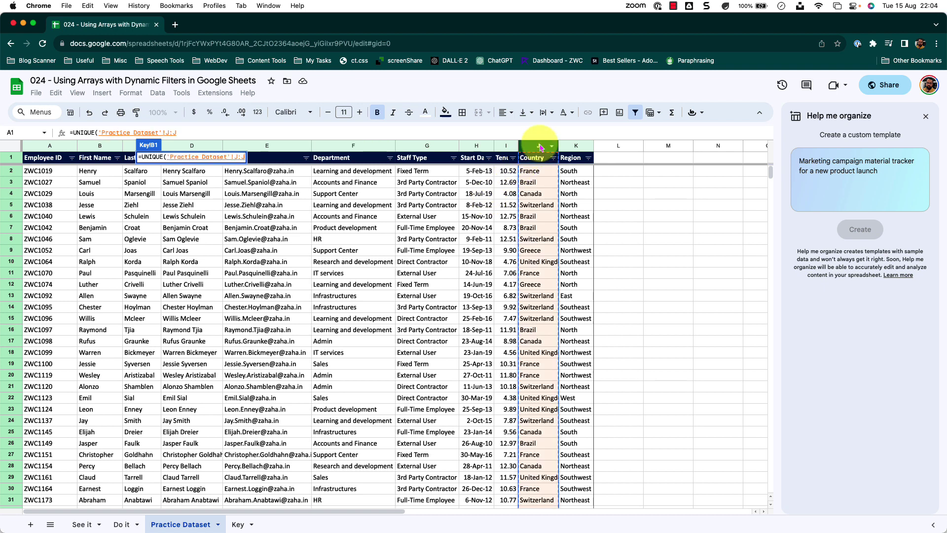
key(Return)
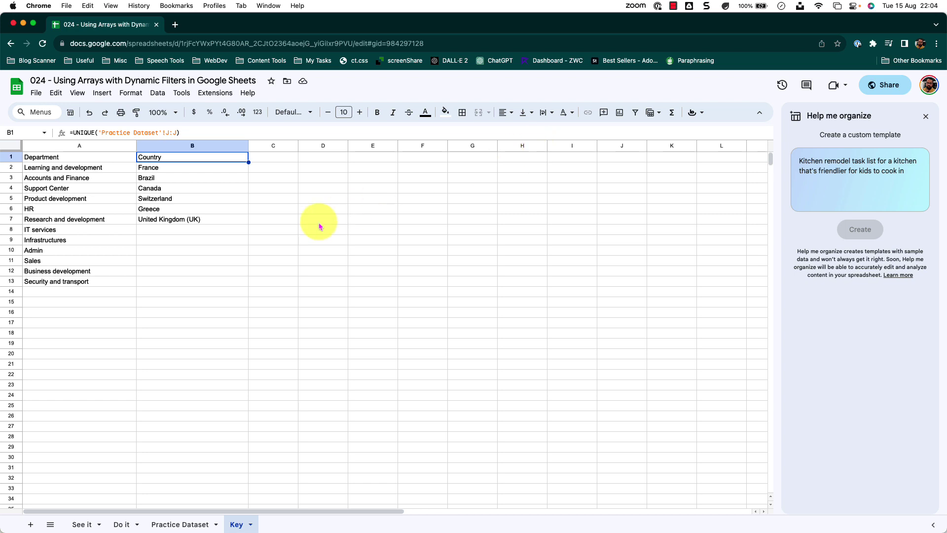
- Save Key!A2:A30 as a named range called Department via Data > Named ranges
click(196, 263)
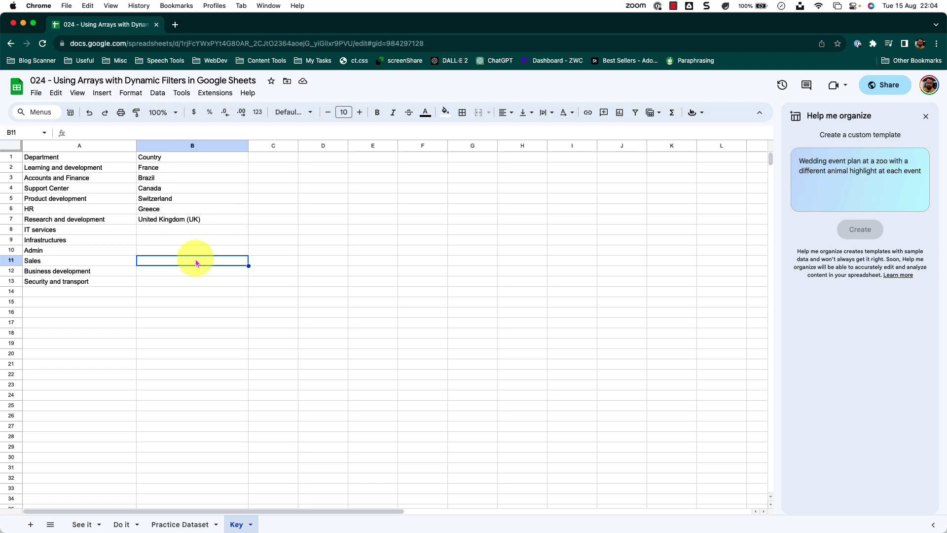
drag(117, 168, 100, 462)
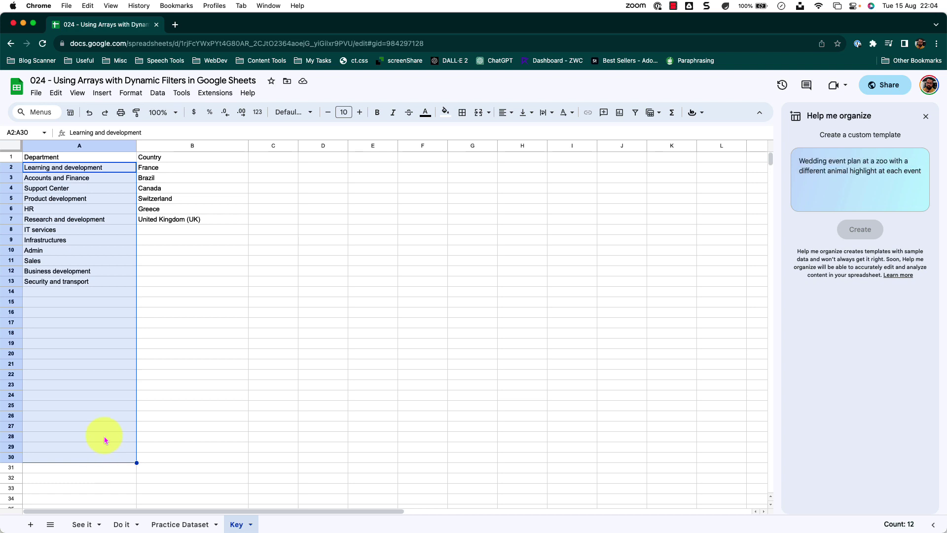
click(158, 93)
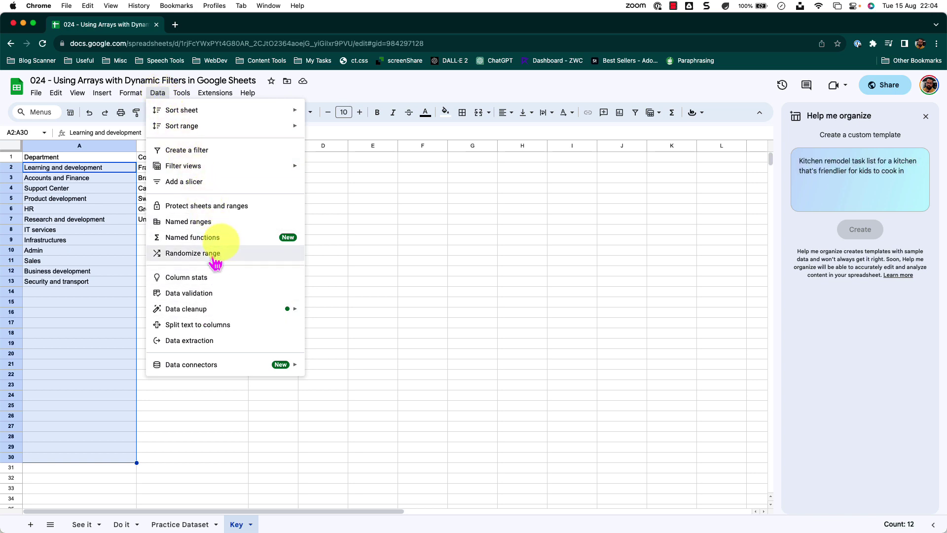
click(226, 225)
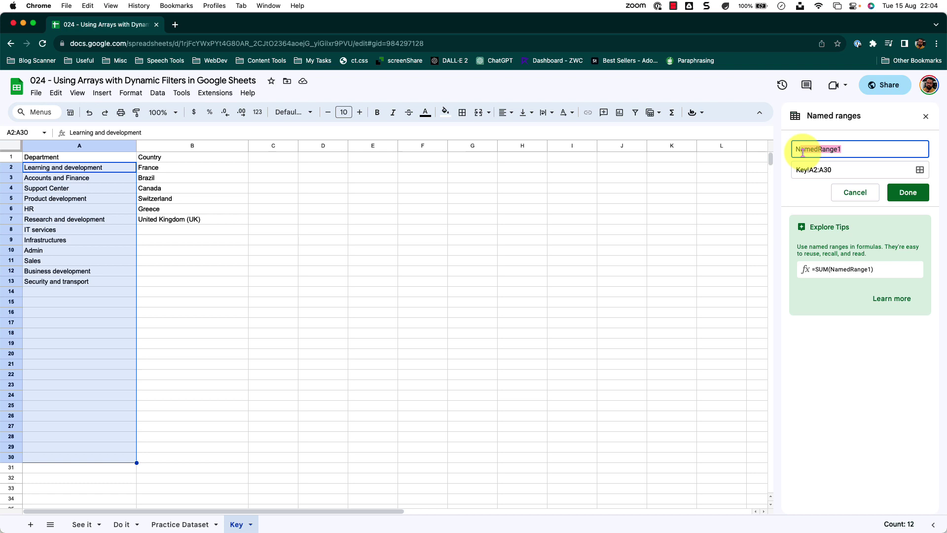
text(Dep)
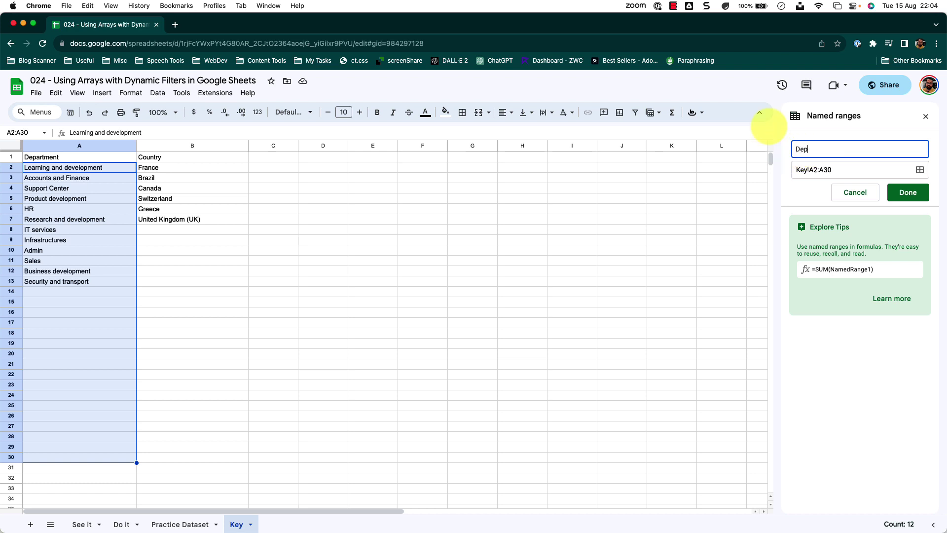
text(artment)
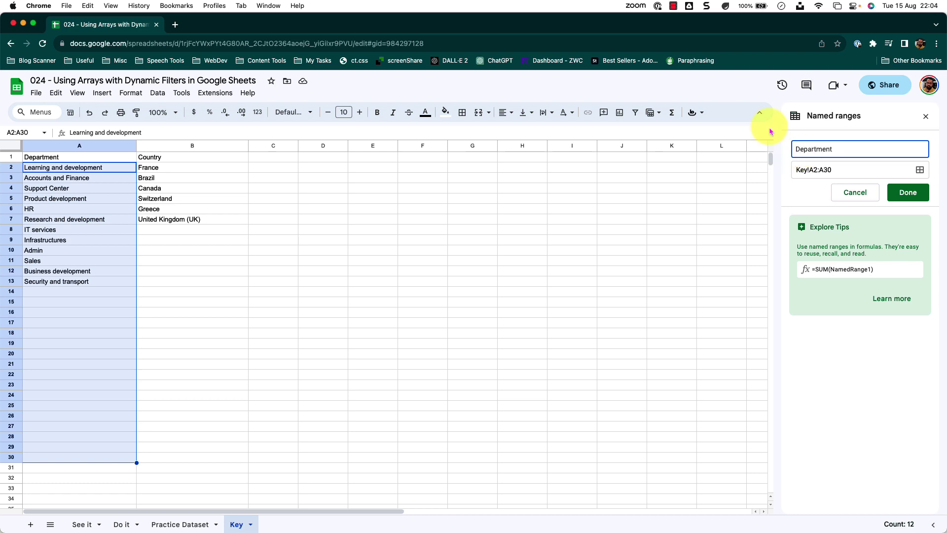
click(905, 193)
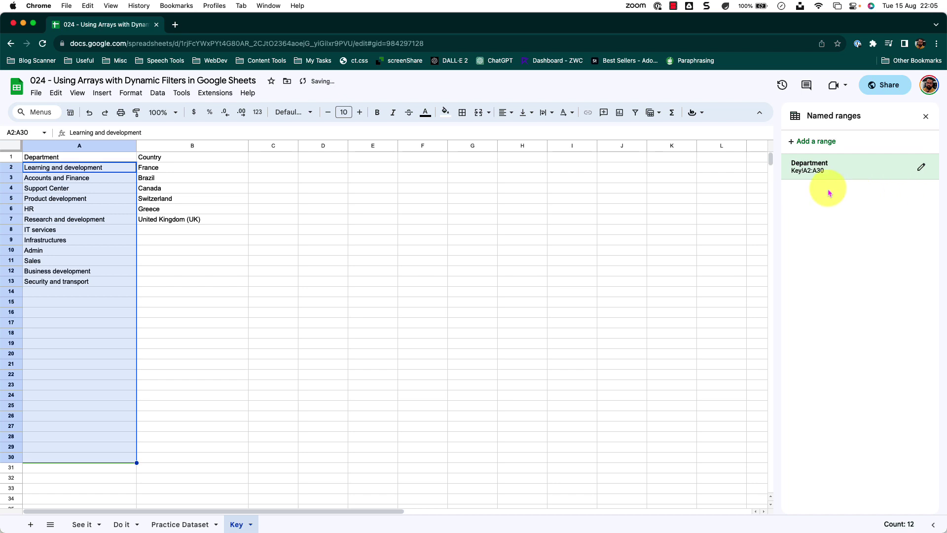
- Add a second named range, Country, covering Key!B2:B30
drag(211, 169, 204, 461)
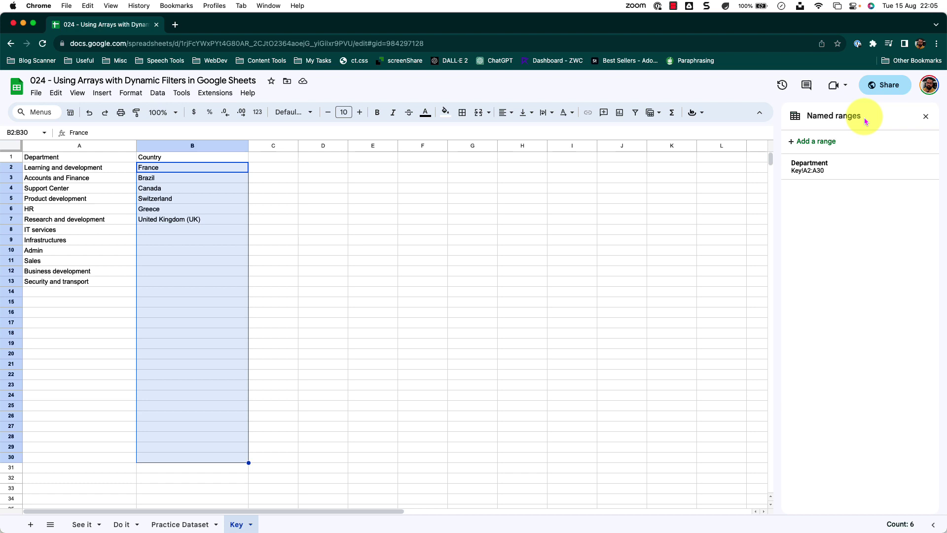
click(837, 147)
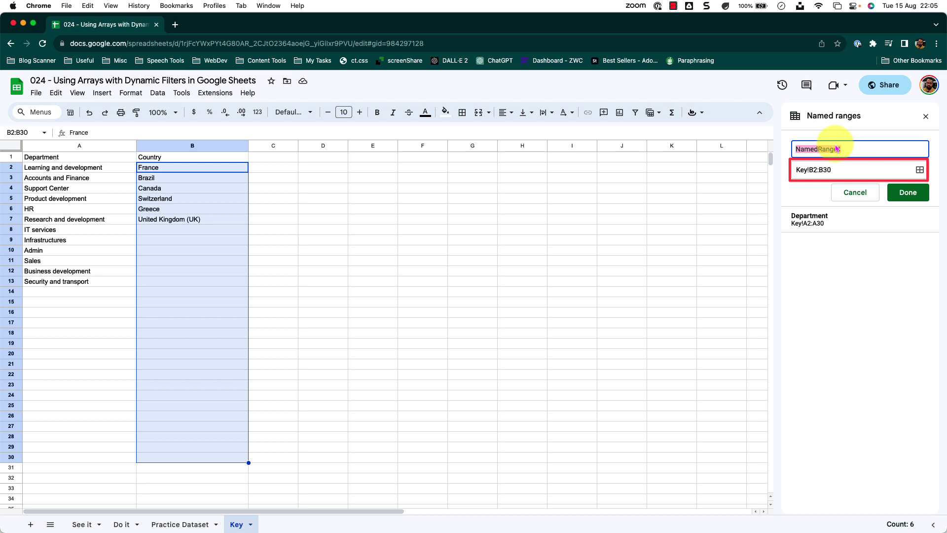
click(848, 149)
double_click(849, 152)
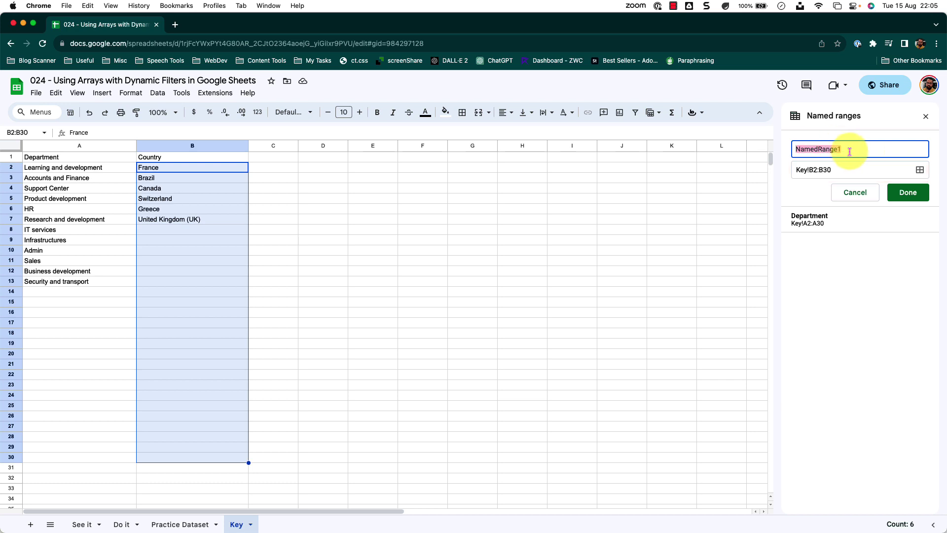
text(Coun)
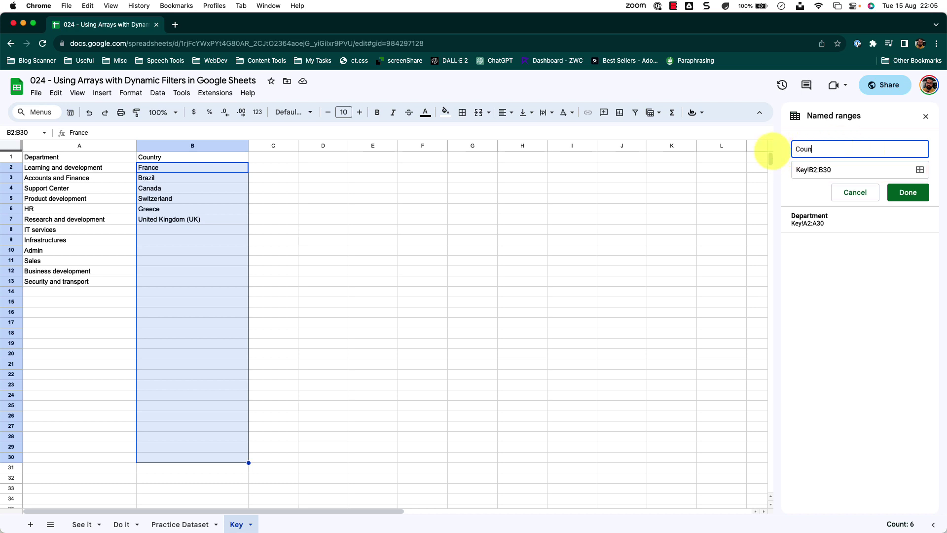
text(try)
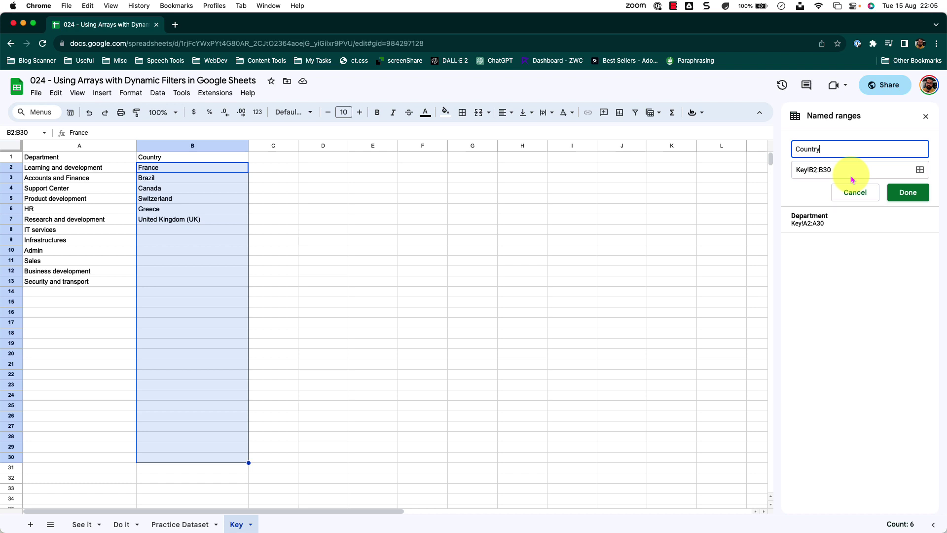
click(908, 192)
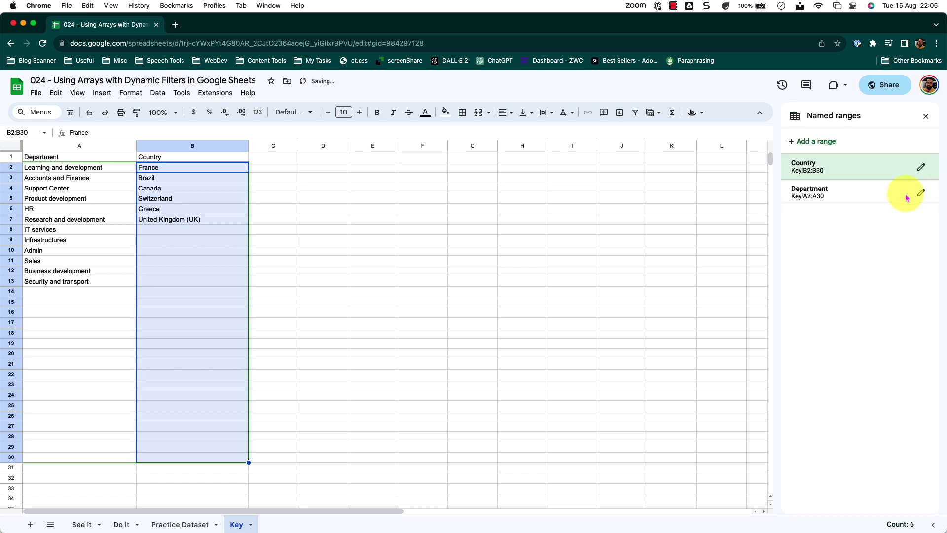
click(212, 223)
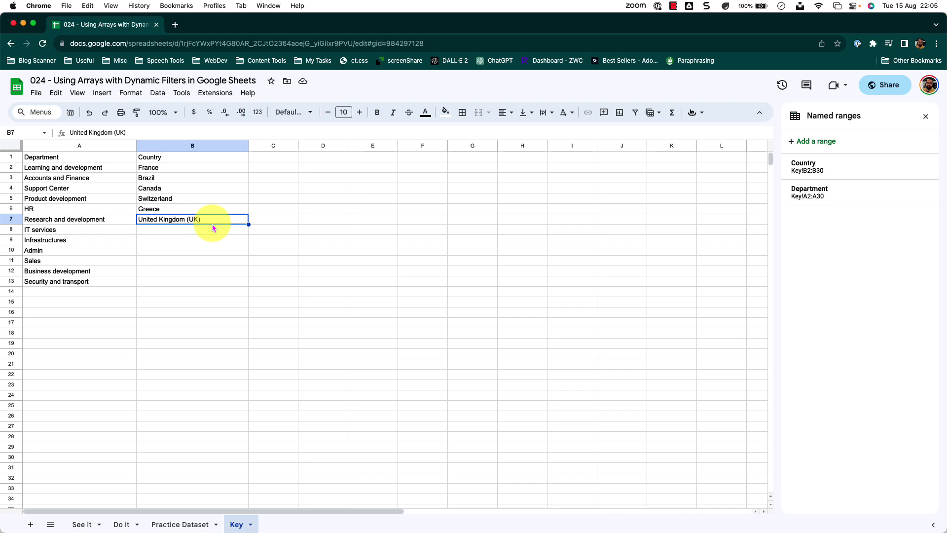
- Select cell E1 on the See it sheet and bring up Data validation
click(80, 522)
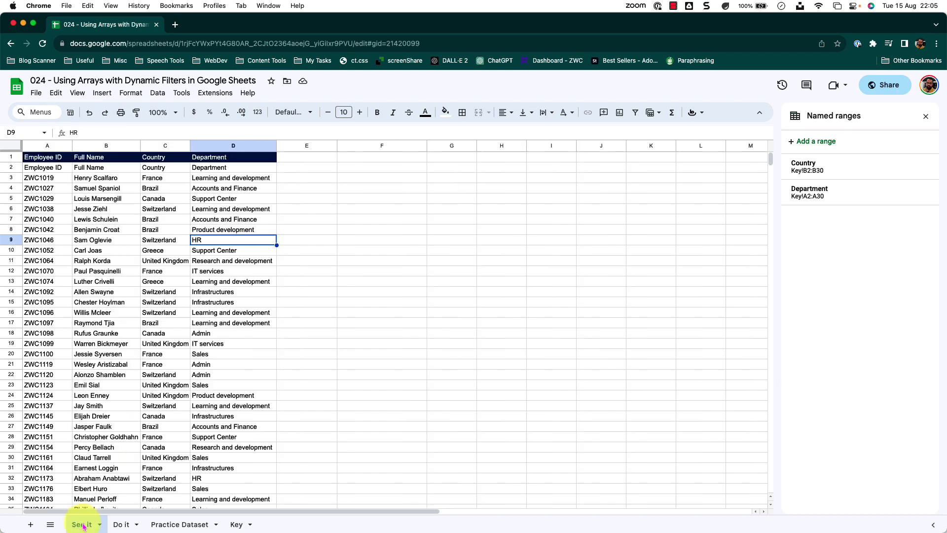
click(323, 202)
click(327, 159)
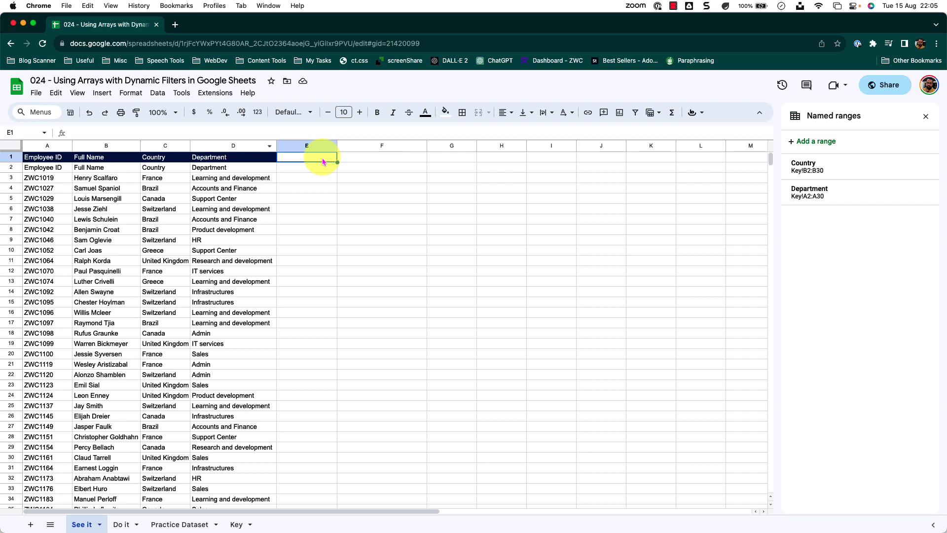
click(158, 93)
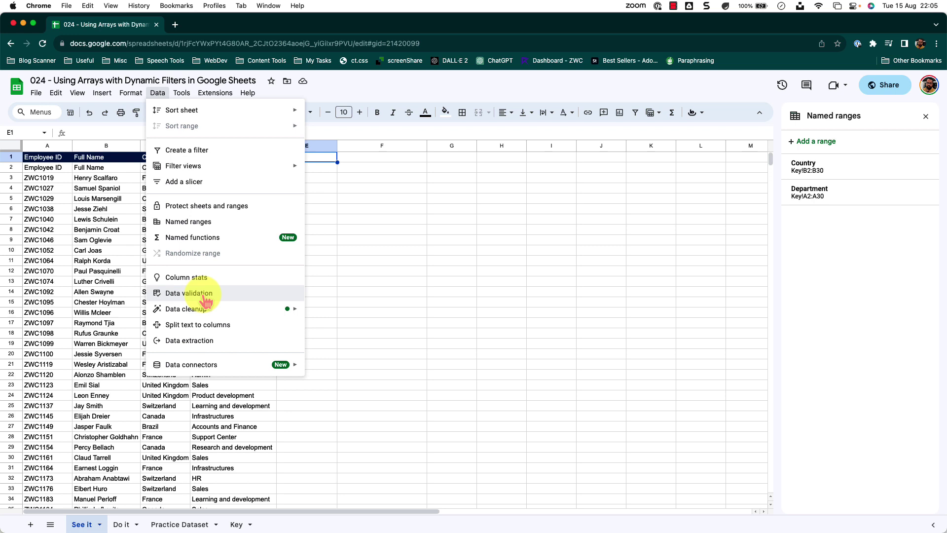
click(189, 293)
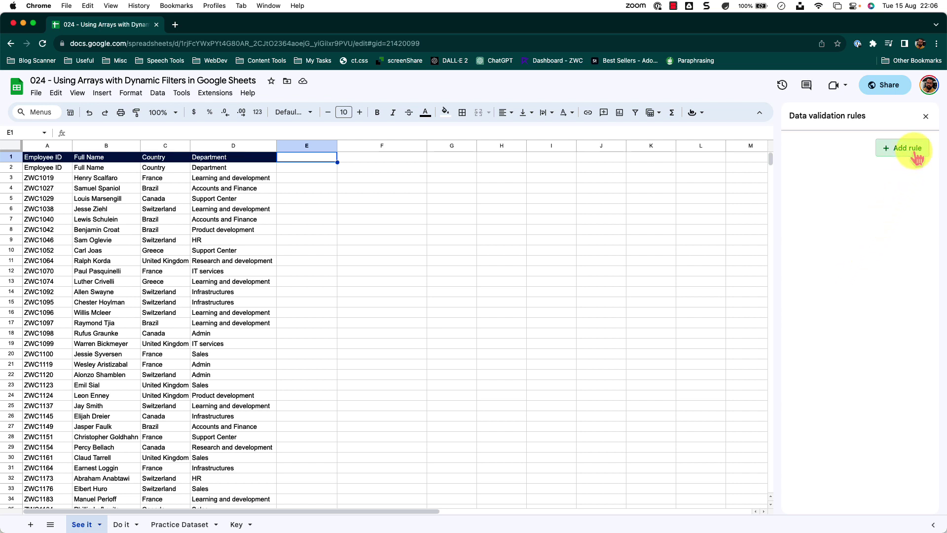
- Make E1 a dropdown from the Country range and check its country list
click(916, 149)
click(844, 159)
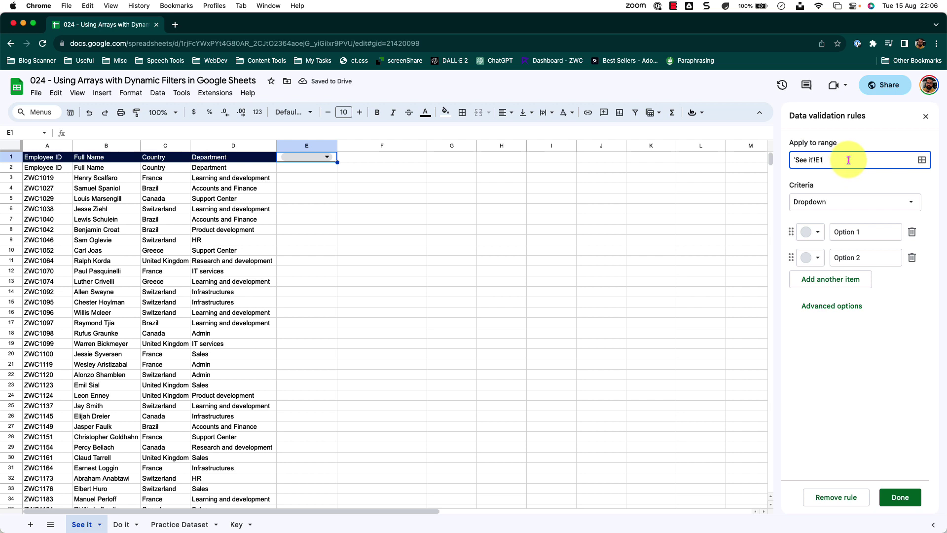
click(845, 207)
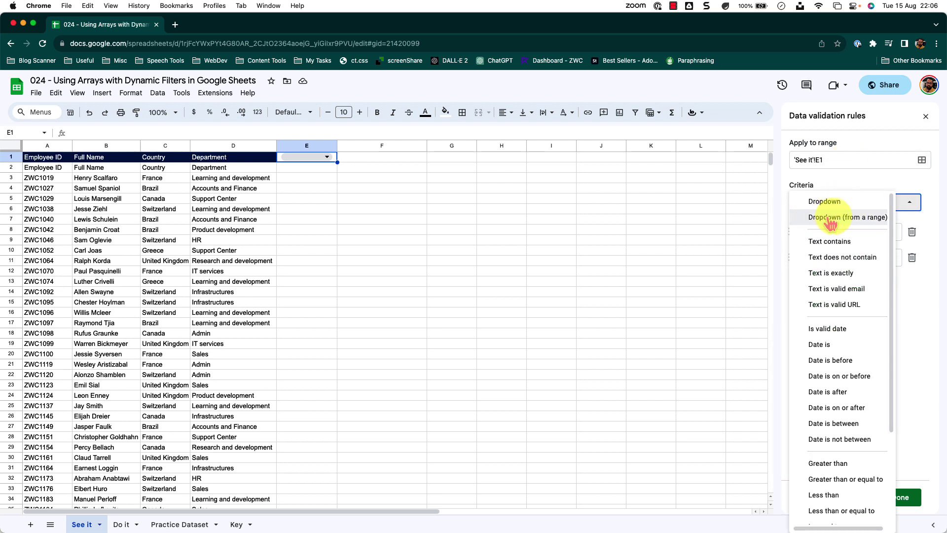
click(912, 210)
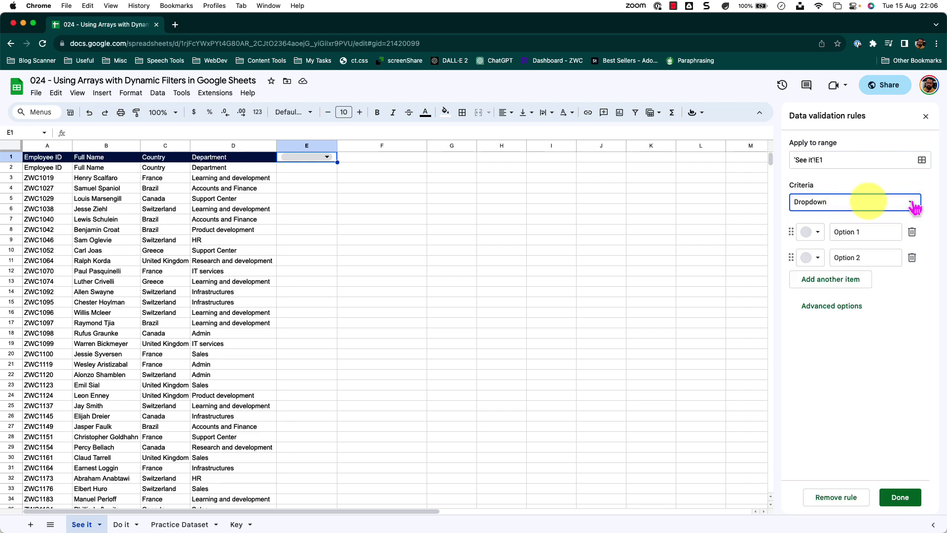
click(913, 208)
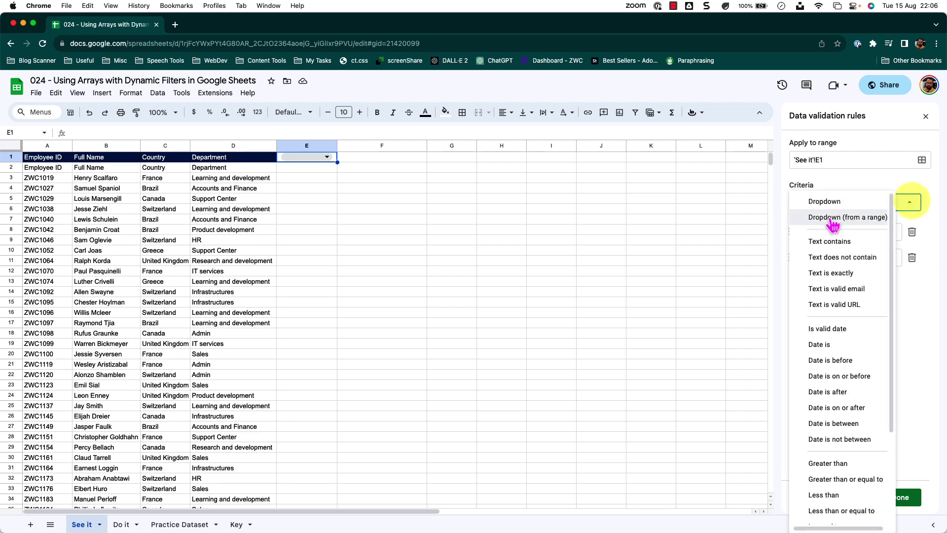
click(862, 217)
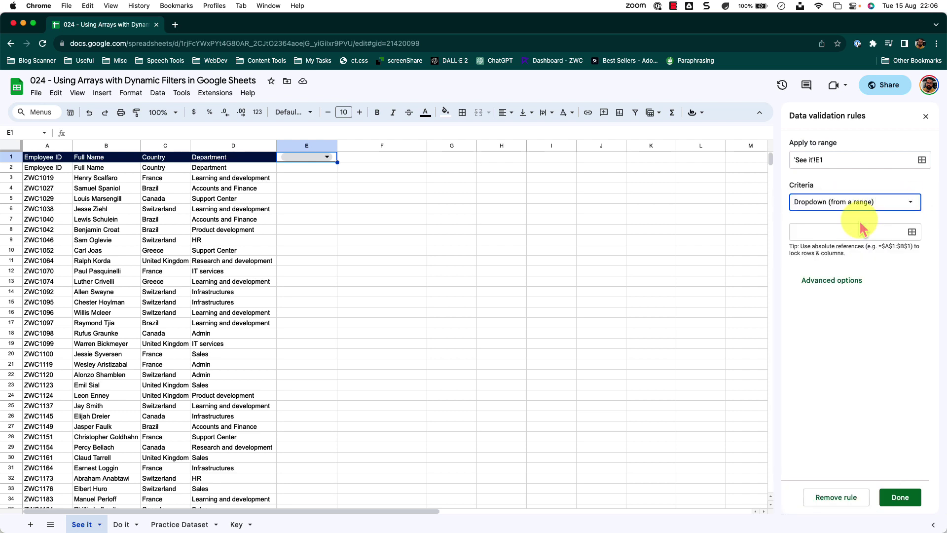
click(816, 231)
text(Country)
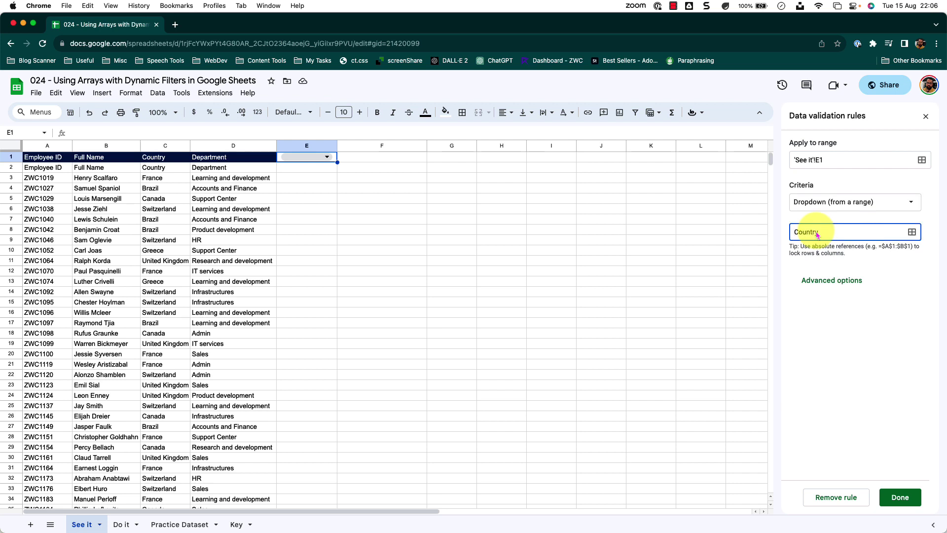
click(891, 471)
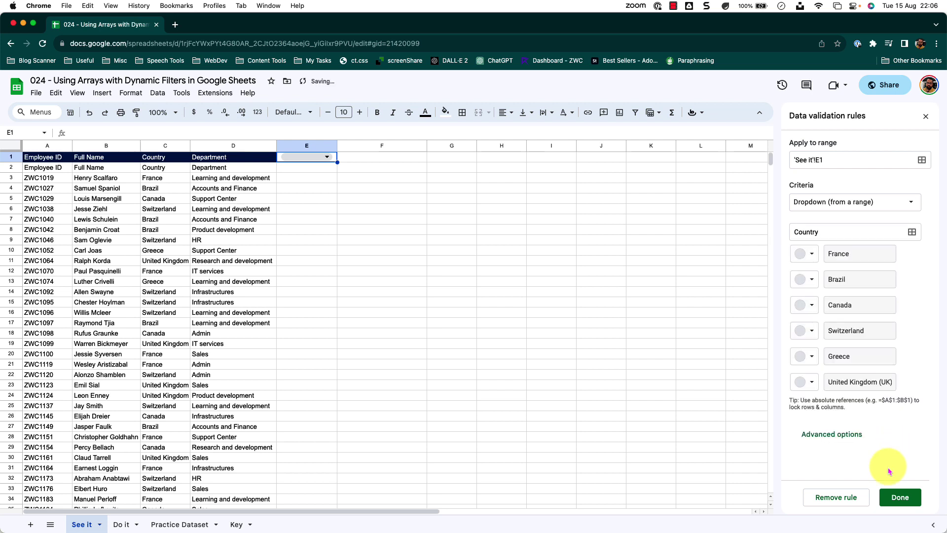
click(894, 497)
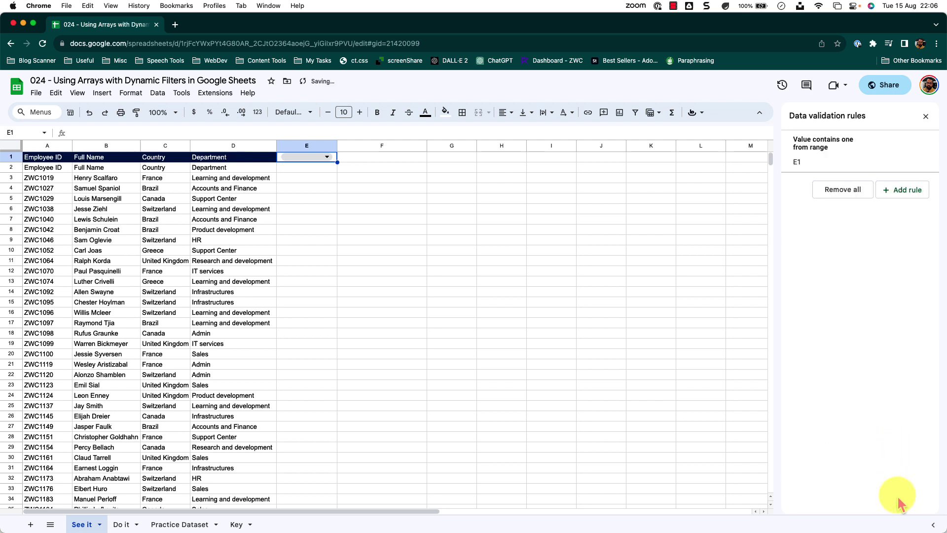
click(327, 157)
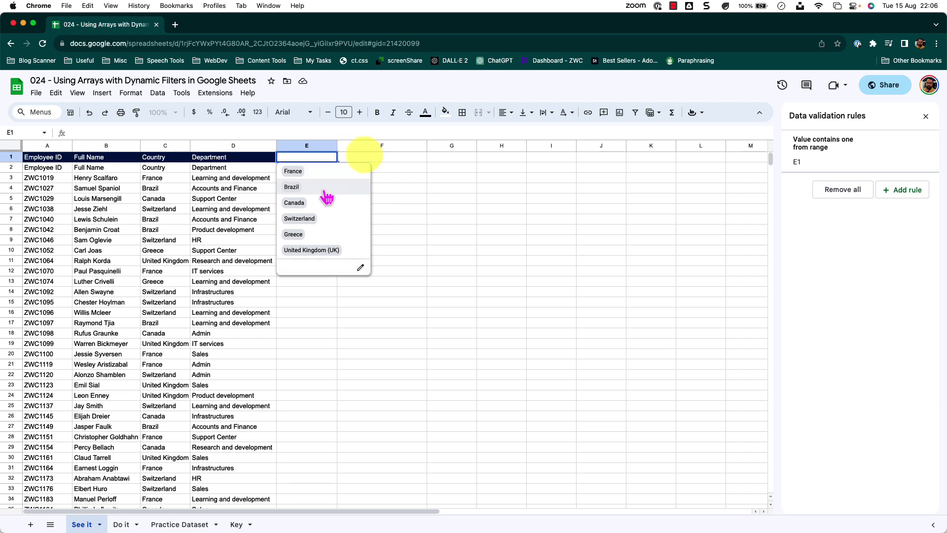
- Change E1's dropdown rule to the Arrow display style under Advanced options
key(Escape)
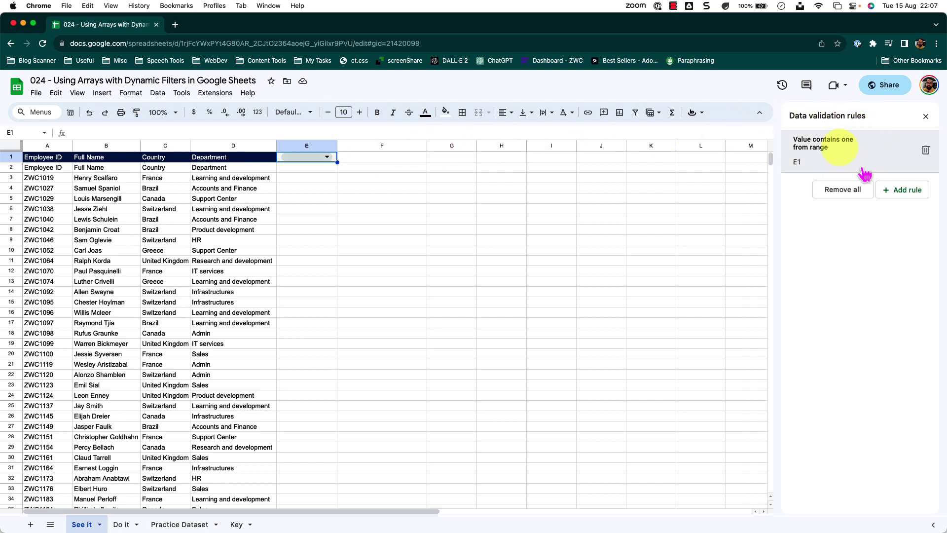
click(831, 162)
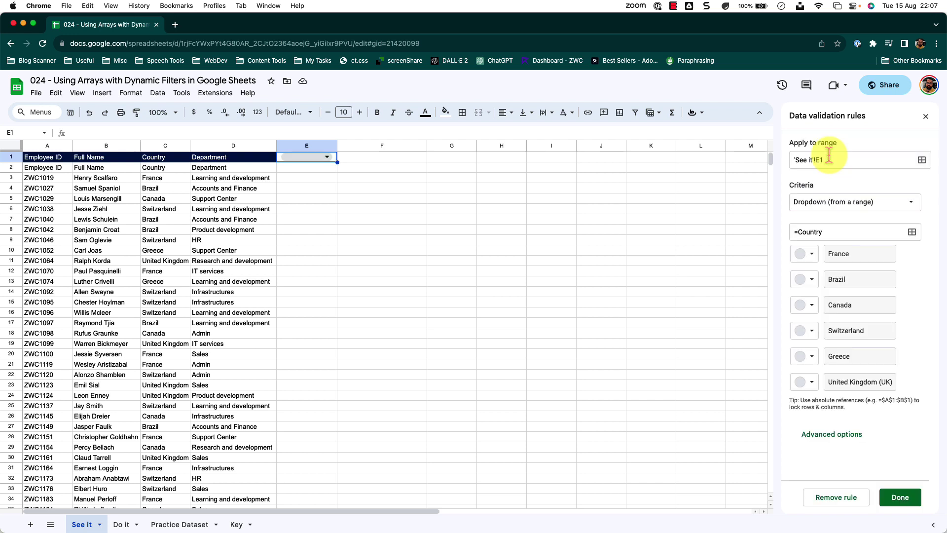
click(821, 435)
scroll(821, 446, down, 5)
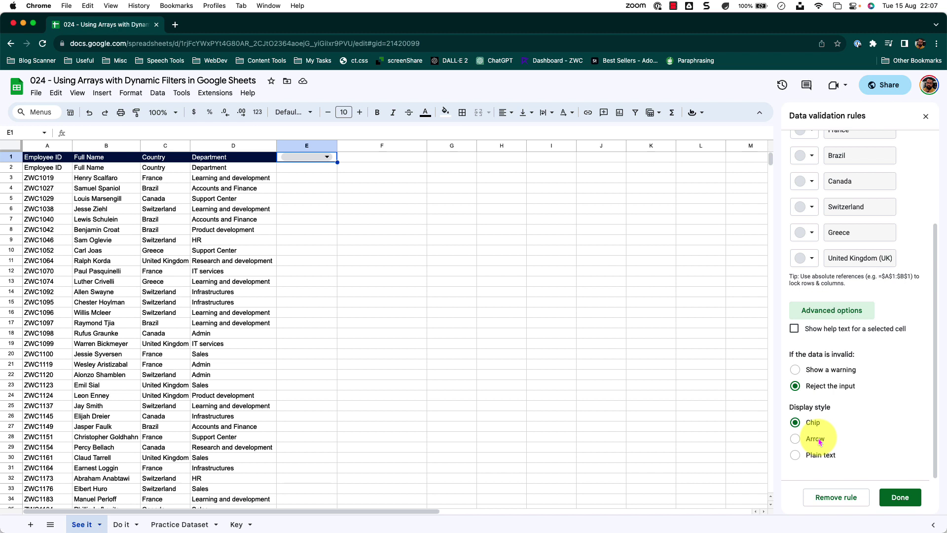
click(795, 438)
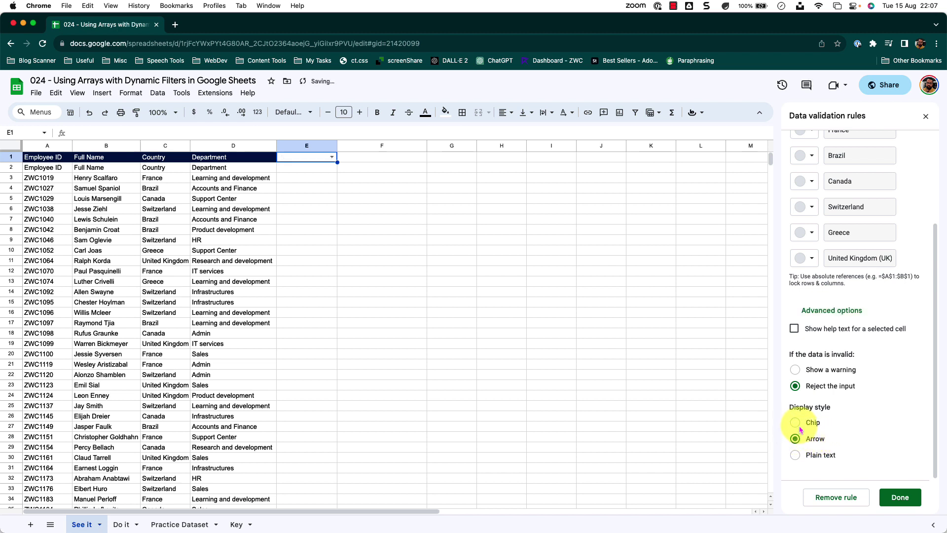
click(904, 497)
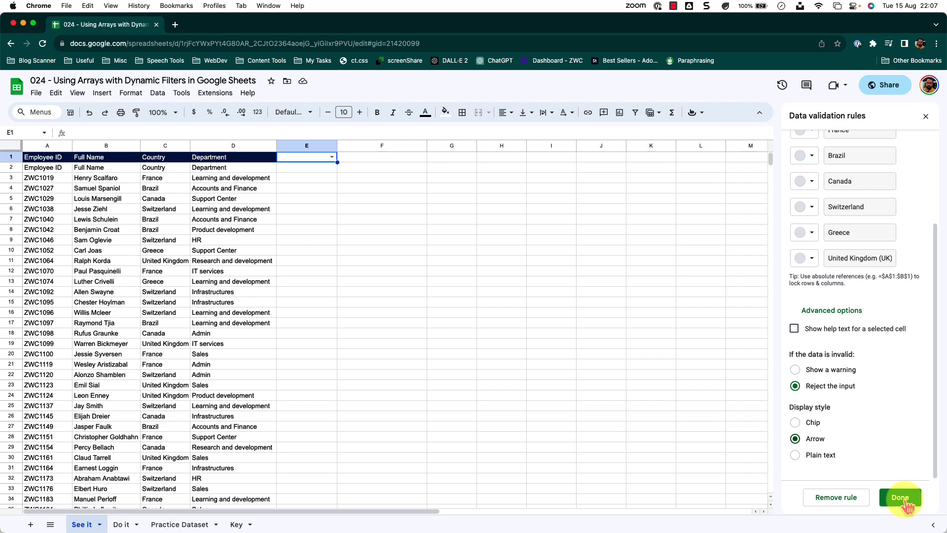
click(904, 497)
- Select cell F1 and start a new validation rule targeting it
click(389, 161)
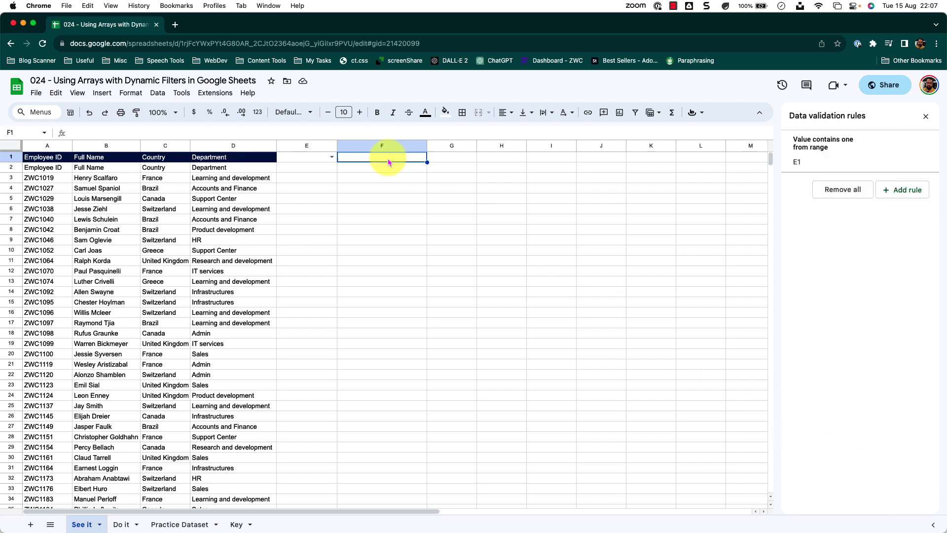
click(159, 94)
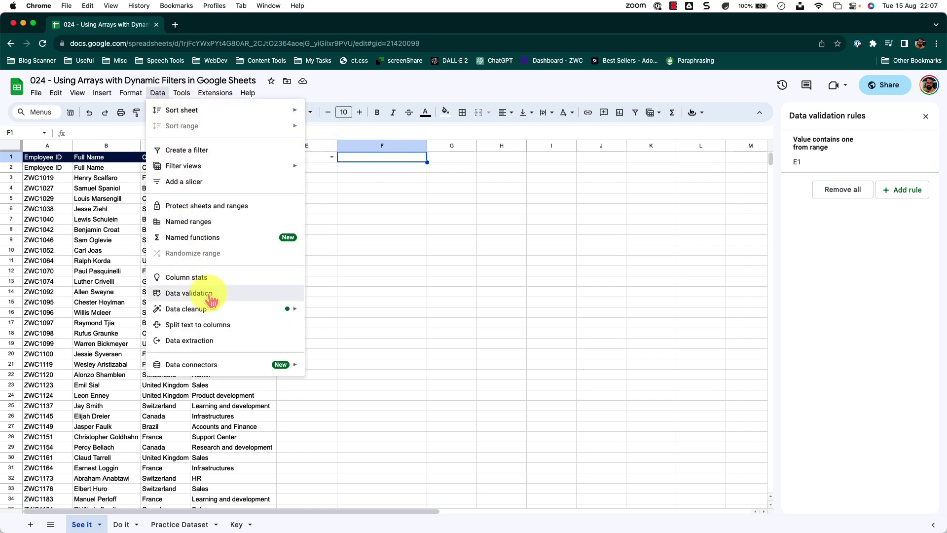
click(816, 235)
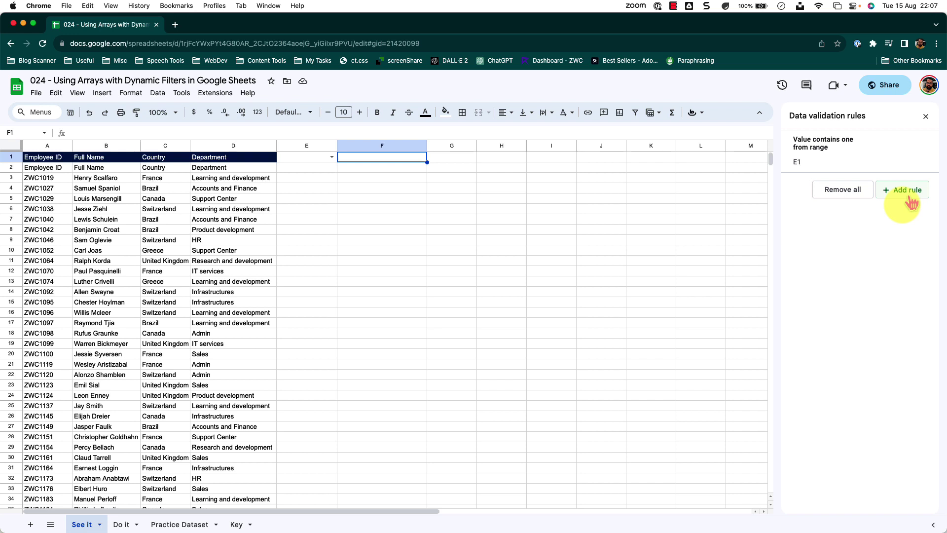
click(910, 199)
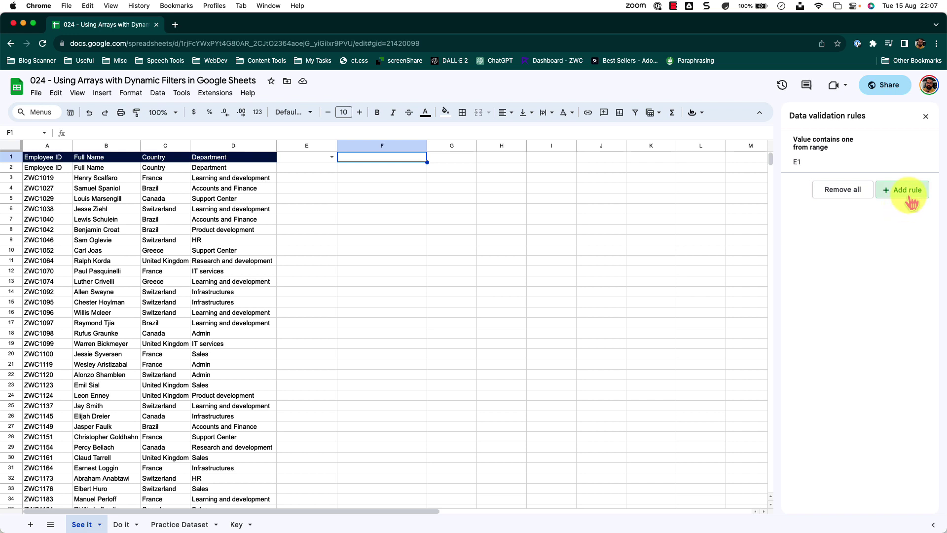
click(828, 159)
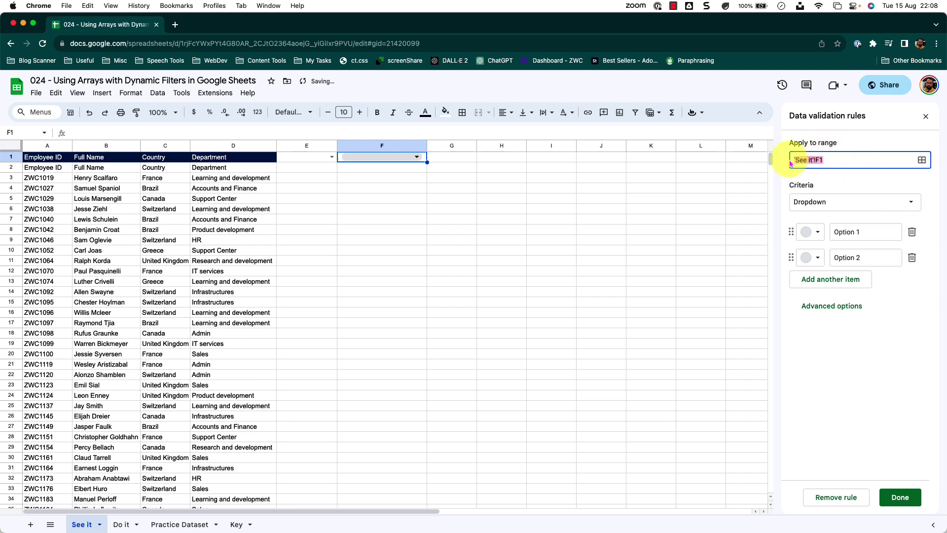
click(834, 160)
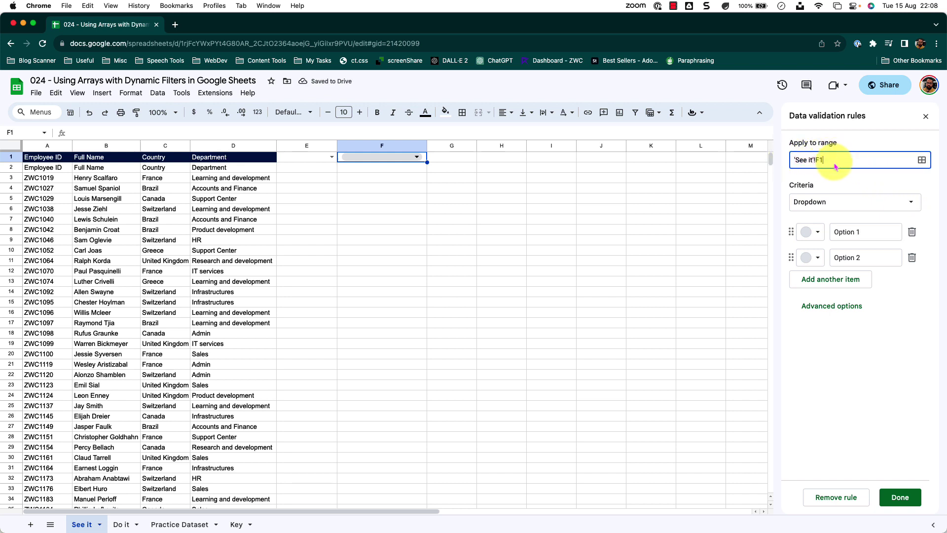
- Make F1 a dropdown from the Department range, shown in Arrow style
click(911, 202)
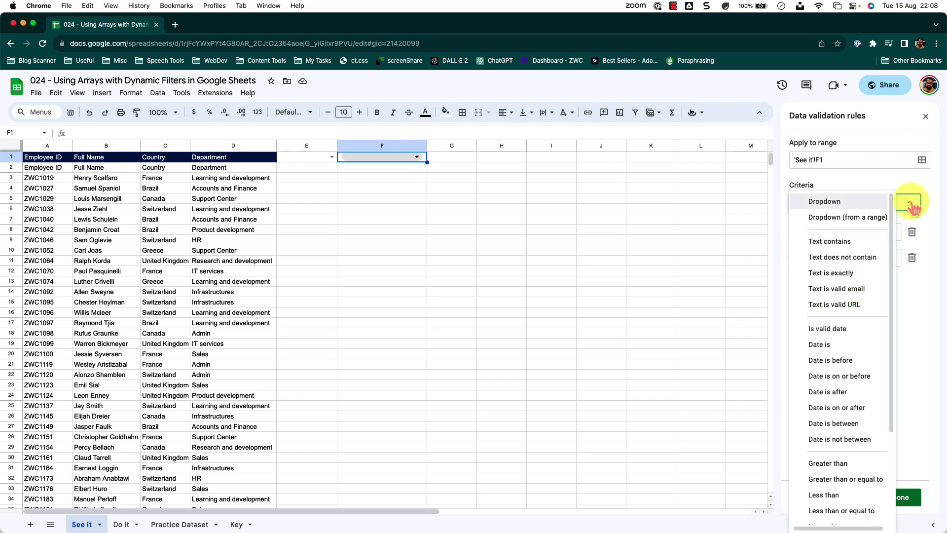
click(861, 217)
click(829, 232)
text(De)
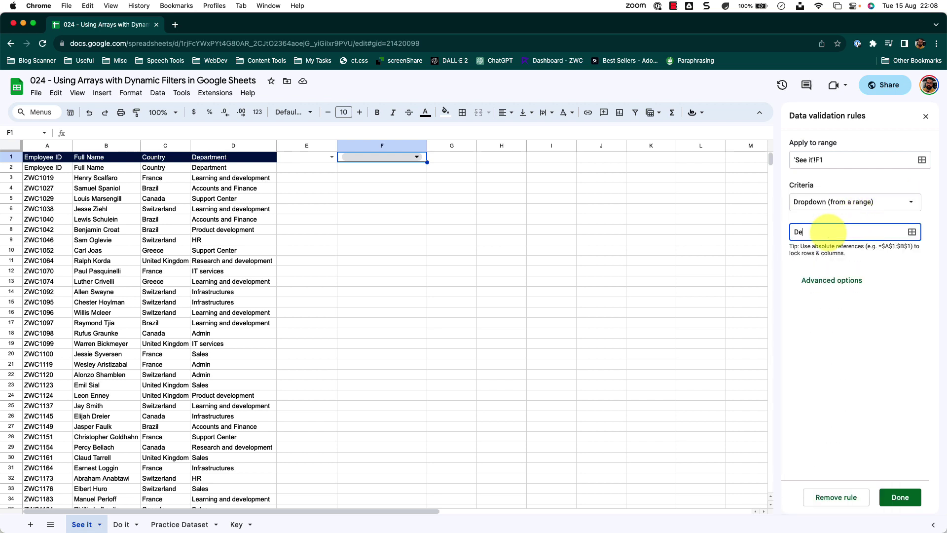
text(partment)
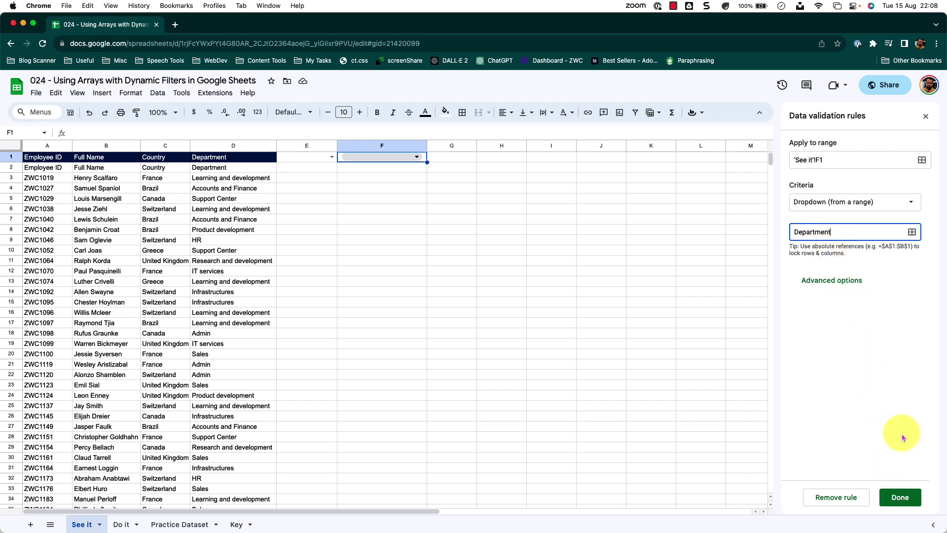
click(926, 444)
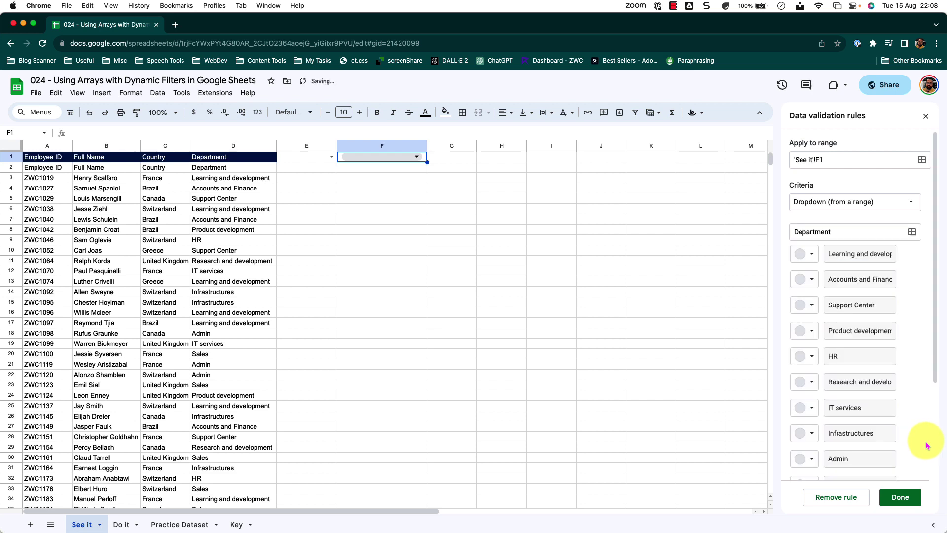
scroll(925, 445, down, 5)
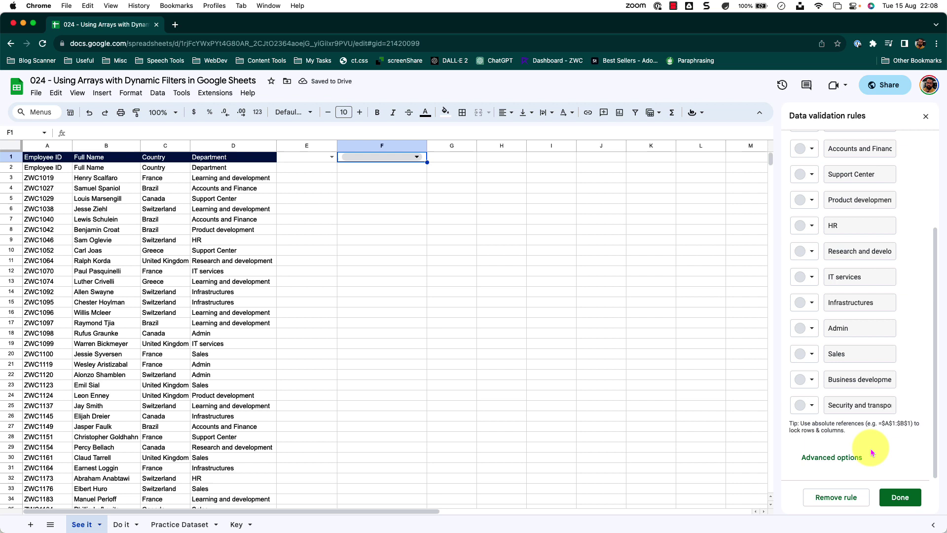
click(831, 457)
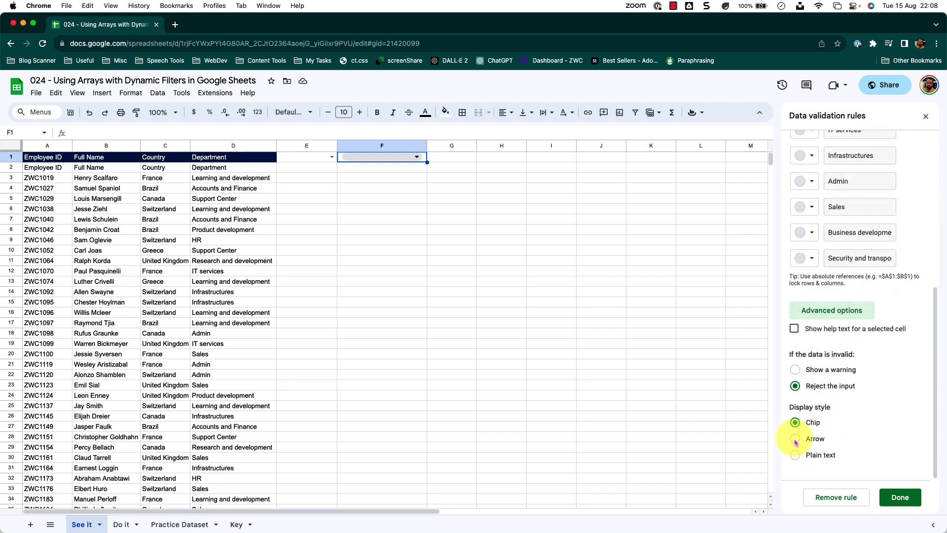
click(795, 439)
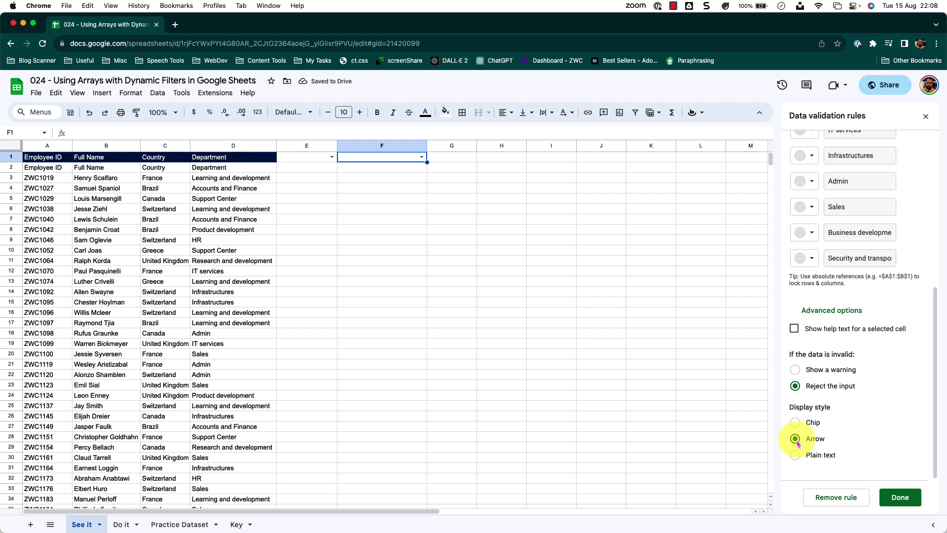
- Save the F1 dropdown rule, then set E1 to Canada and F1 to IT services
click(898, 498)
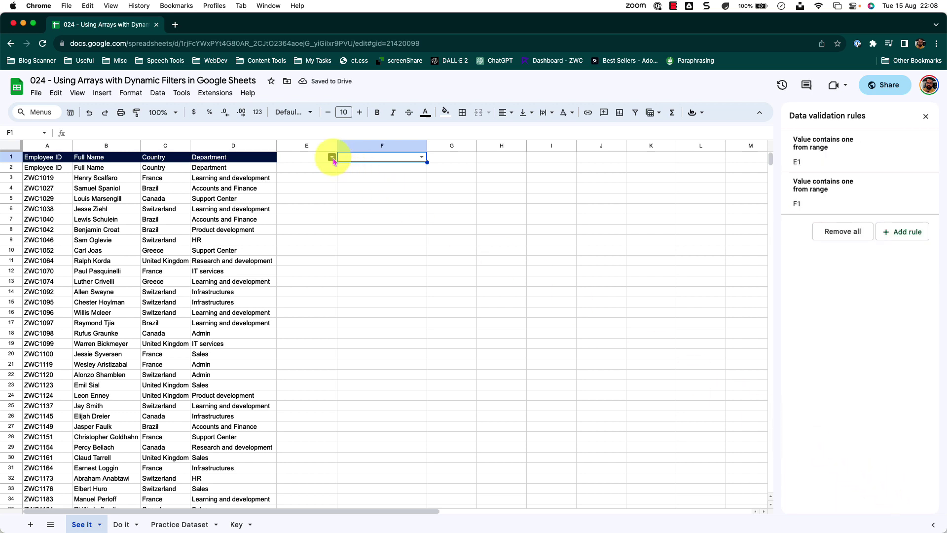
click(332, 156)
click(421, 157)
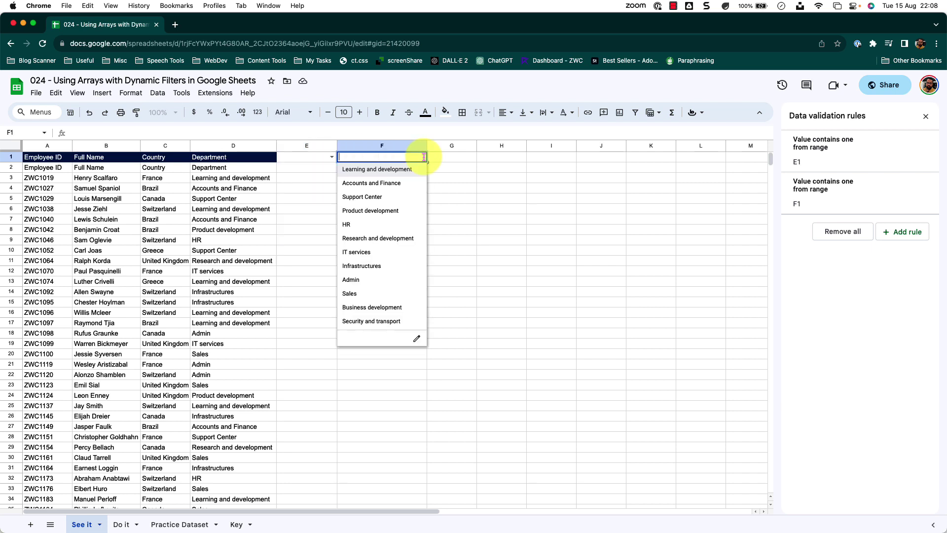
click(307, 168)
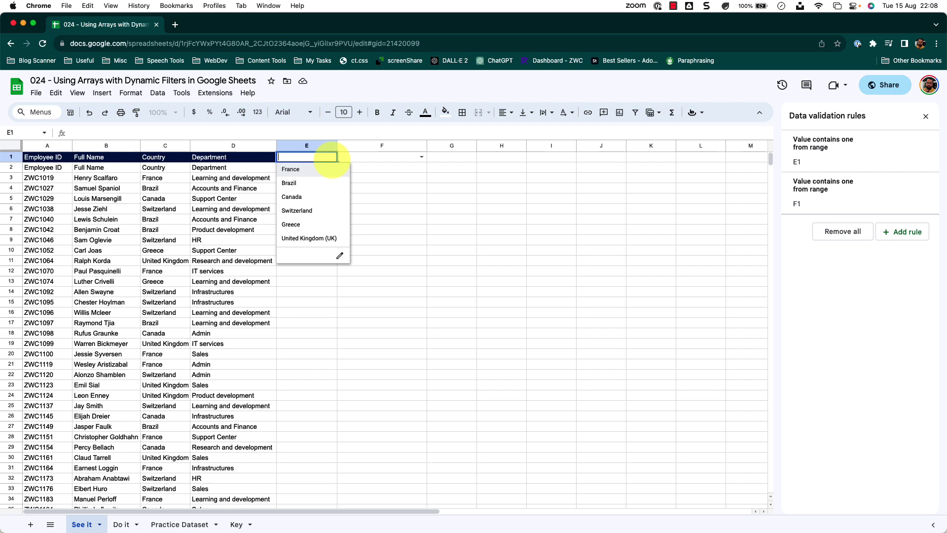
click(321, 196)
click(421, 157)
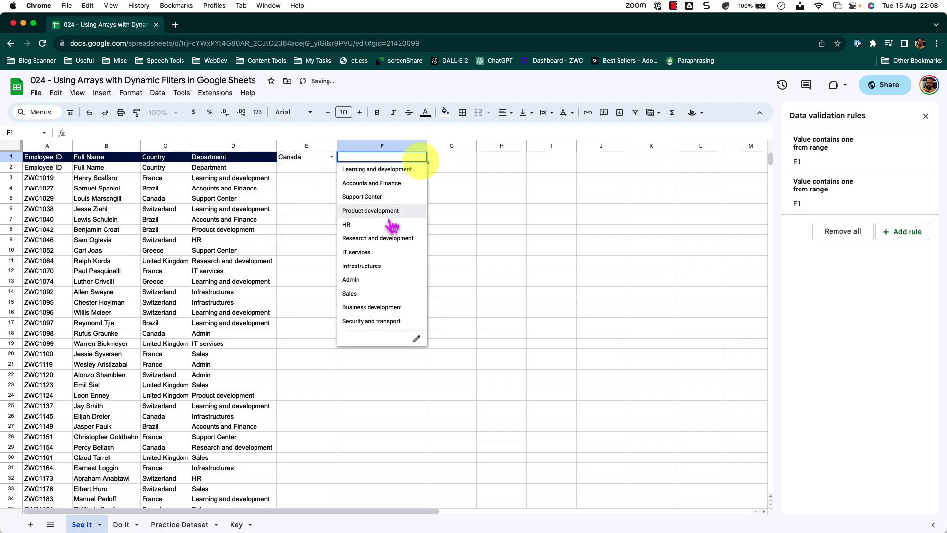
click(368, 252)
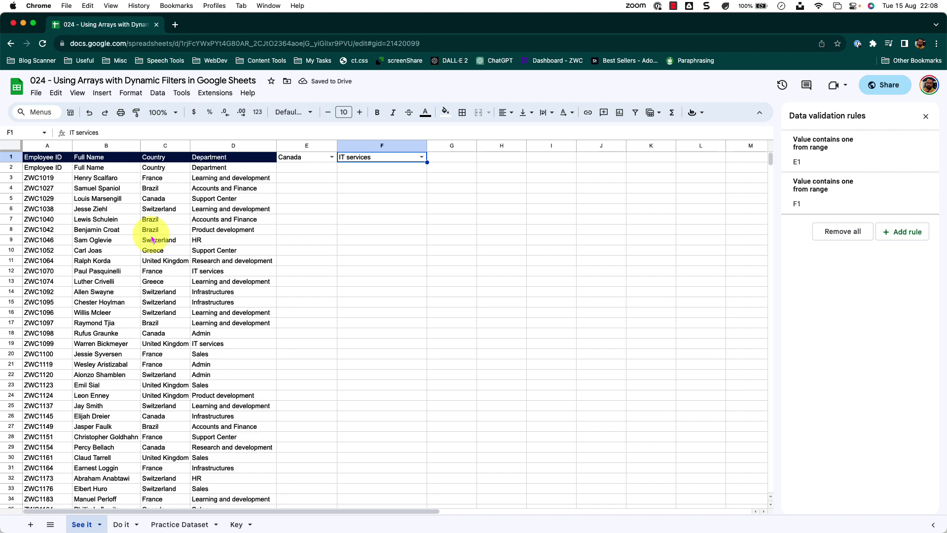
- Cut the ARRAYFORMULA expression out of A2's formula, leaving only '='
click(52, 170)
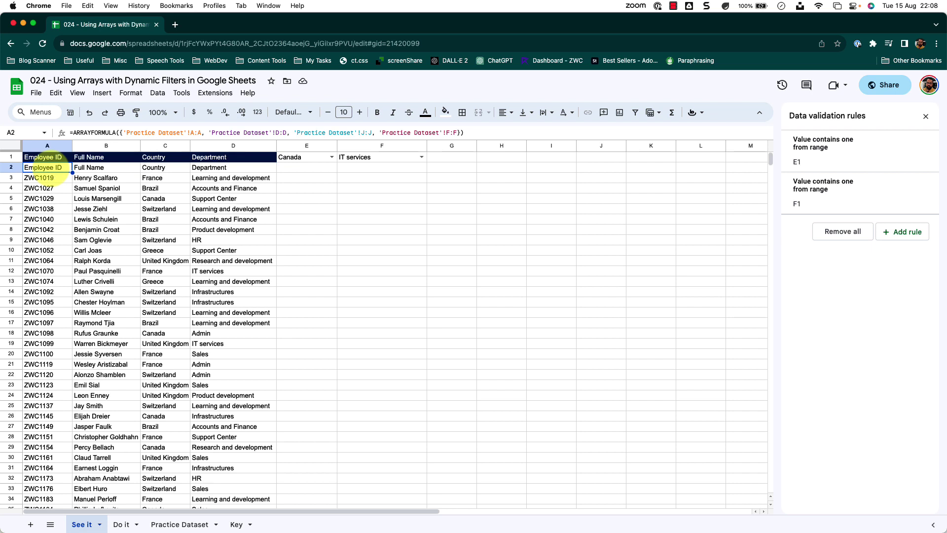
drag(71, 133, 485, 135)
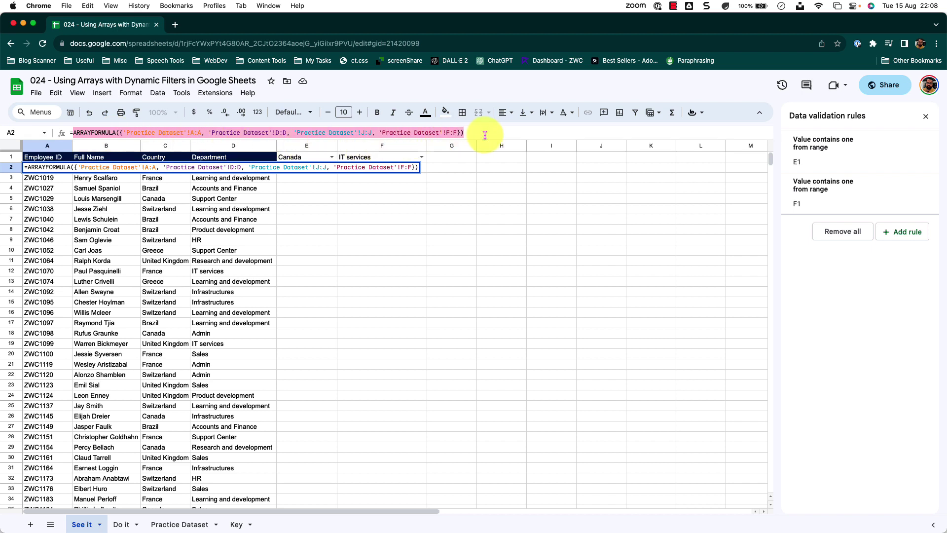
right_click(400, 133)
click(432, 200)
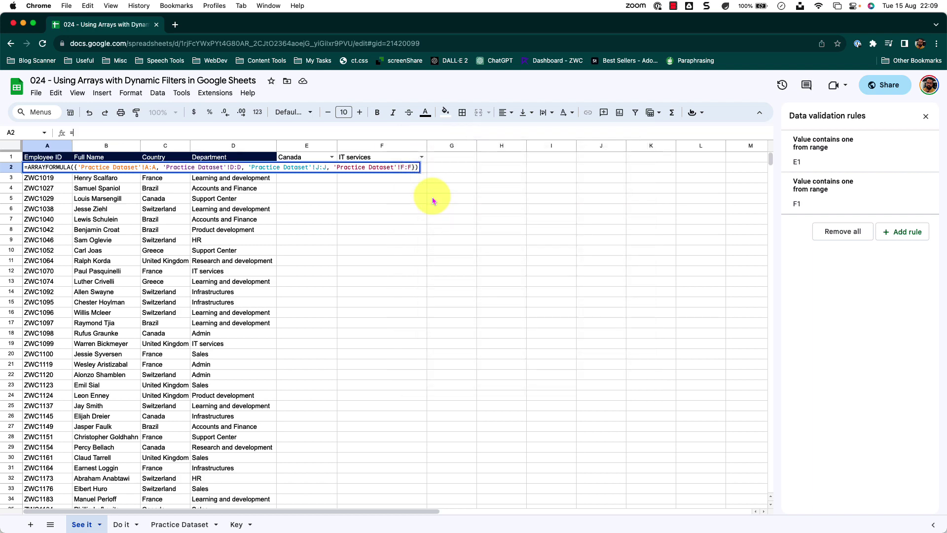
- Start a FILTER function in A2 and paste the ARRAYFORMULA inside it
text(filte)
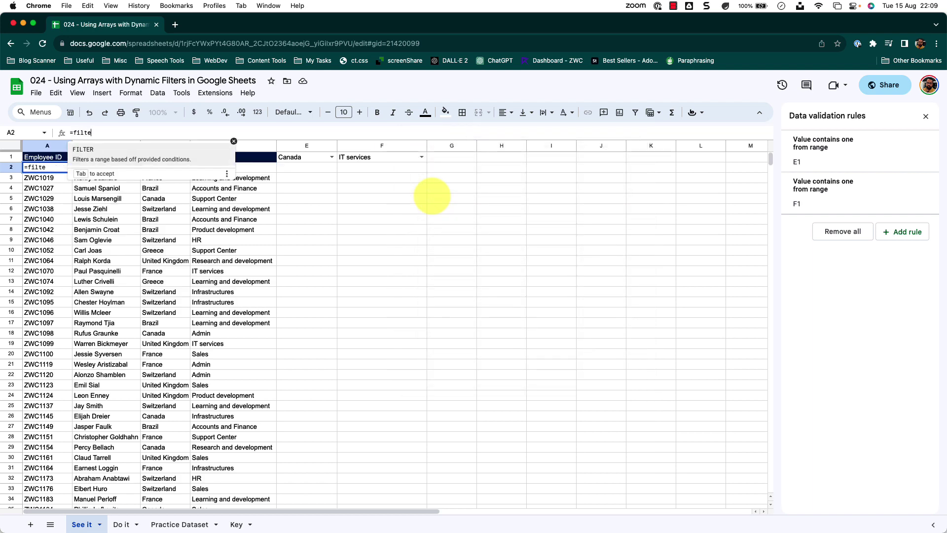
click(172, 152)
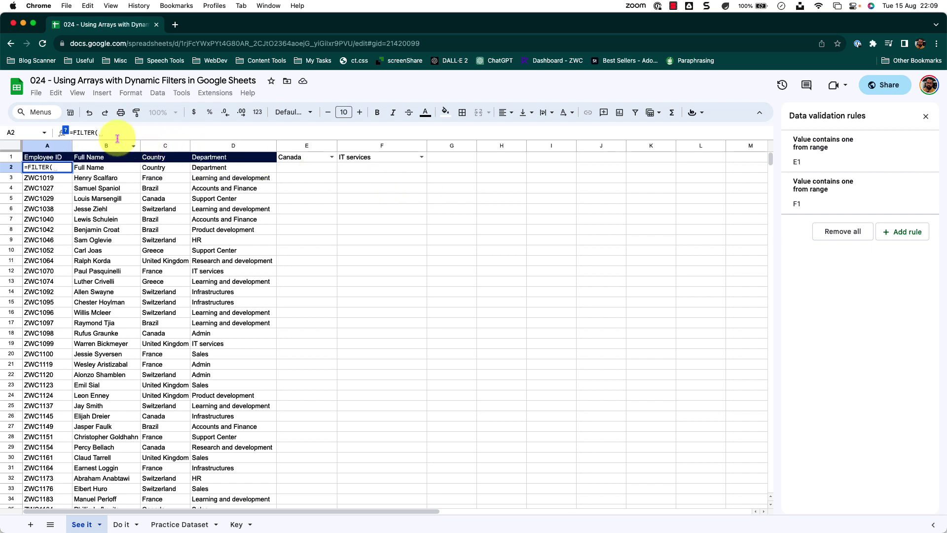
click(65, 130)
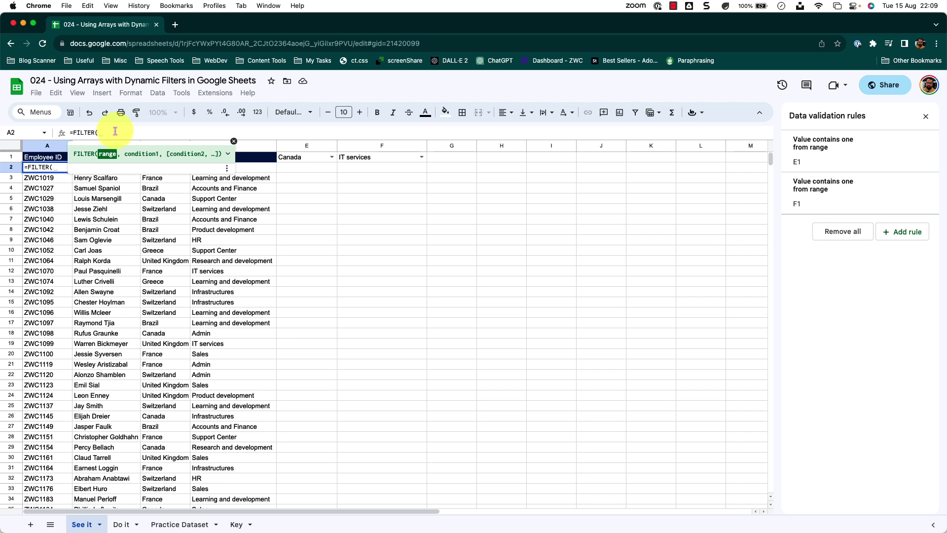
right_click(115, 131)
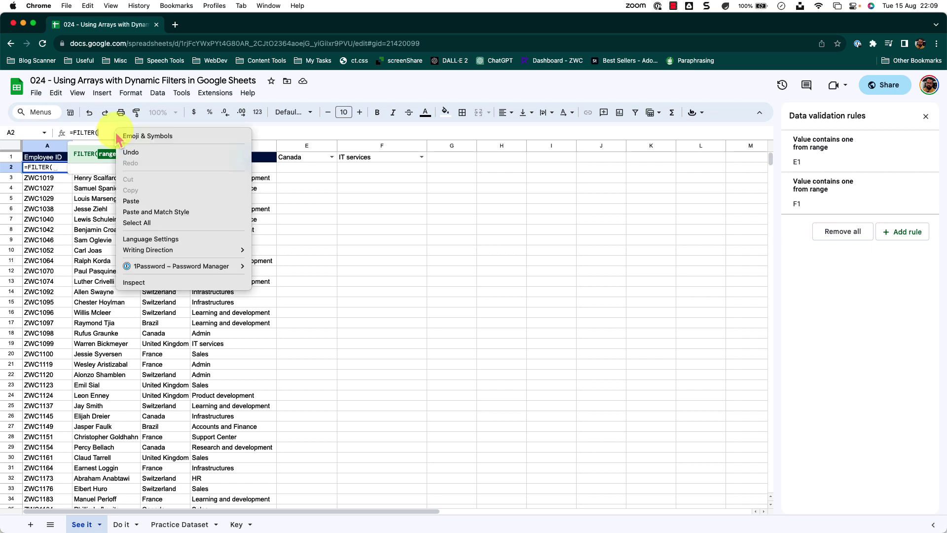
click(141, 202)
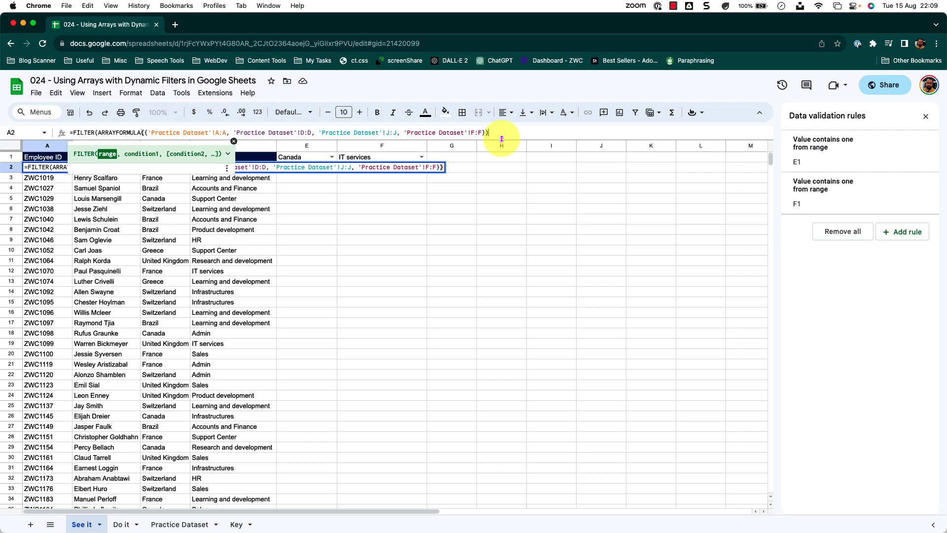
- Add the condition 'Practice Dataset'!J:J=E1 to the FILTER and commit the formula
text(,)
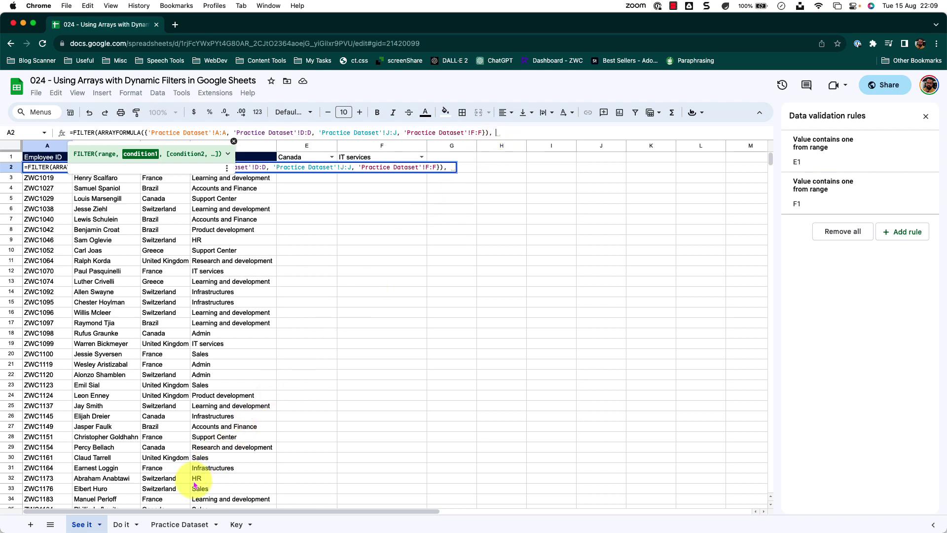
click(180, 524)
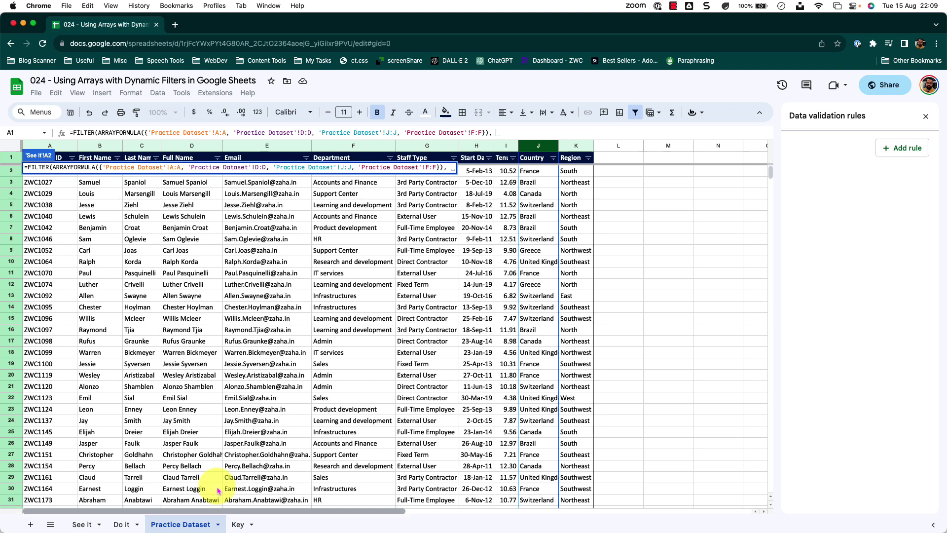
click(540, 148)
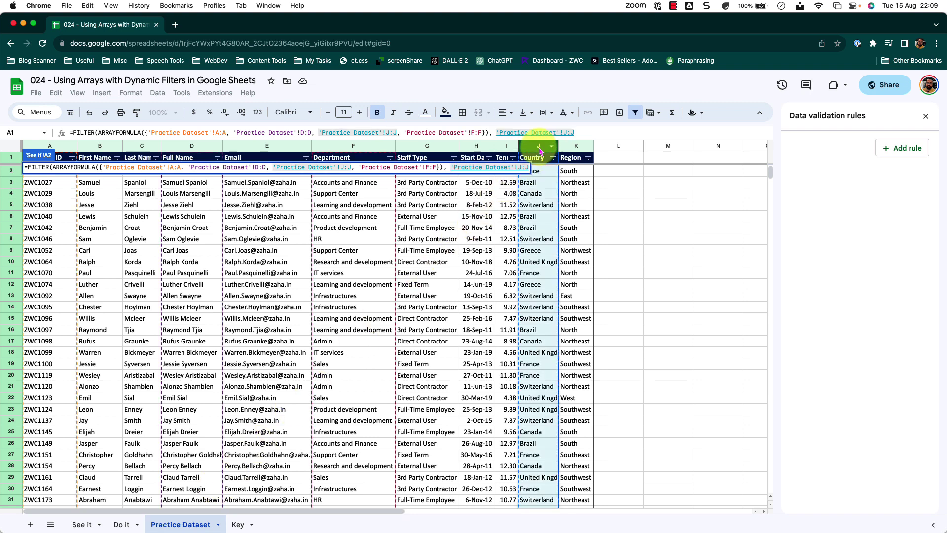
text(=)
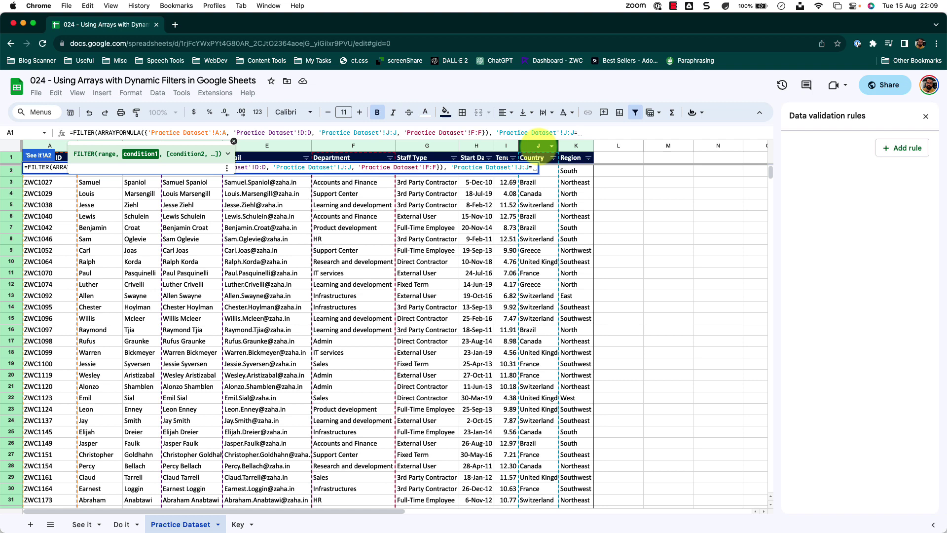
click(79, 524)
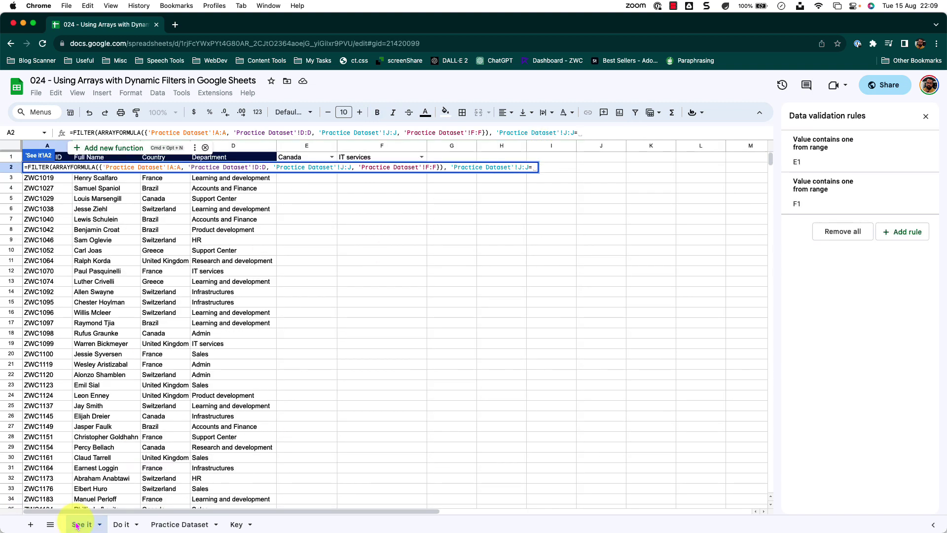
click(318, 158)
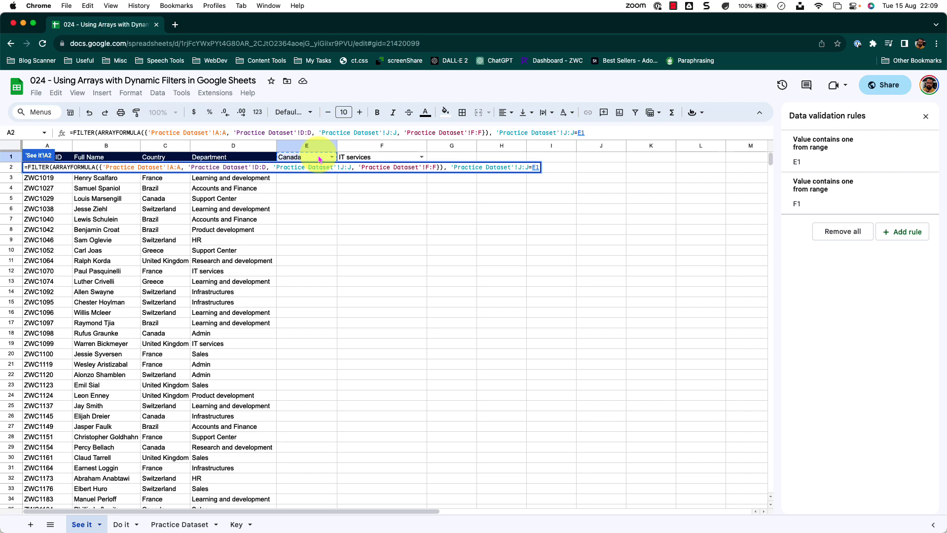
text())
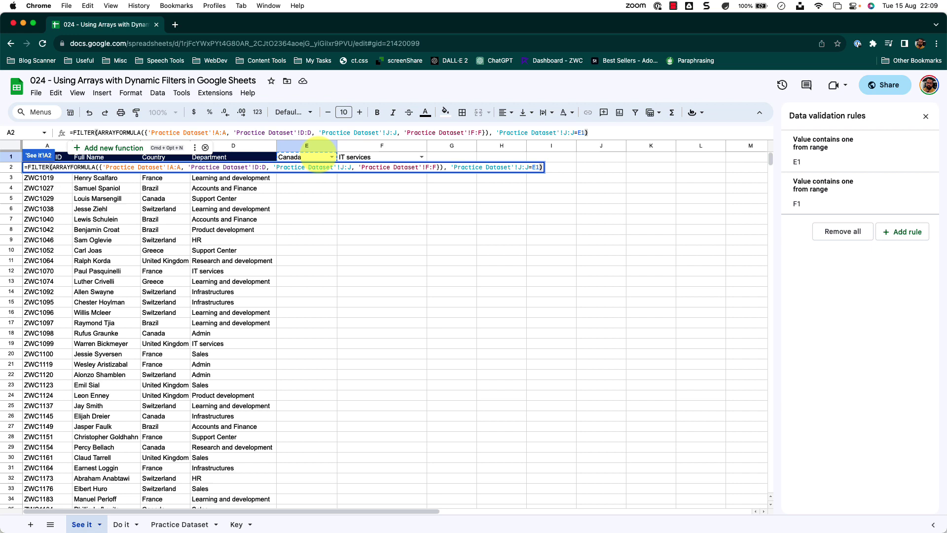
key(Return)
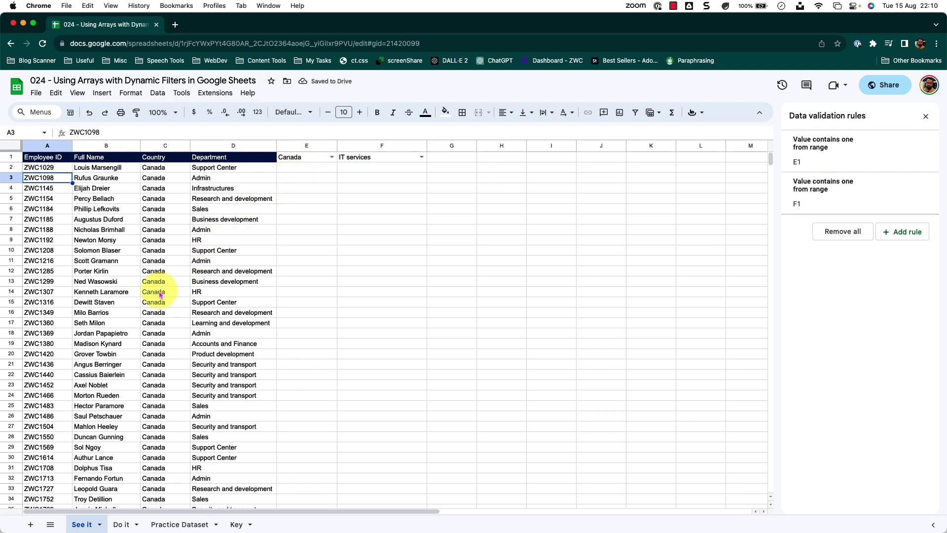
- Select the Country results in column C to count the Canada employees
scroll(160, 295, down, 6)
scroll(159, 295, down, 2)
key(Up)
key(Right)
key(Right)
shift+click(169, 366)
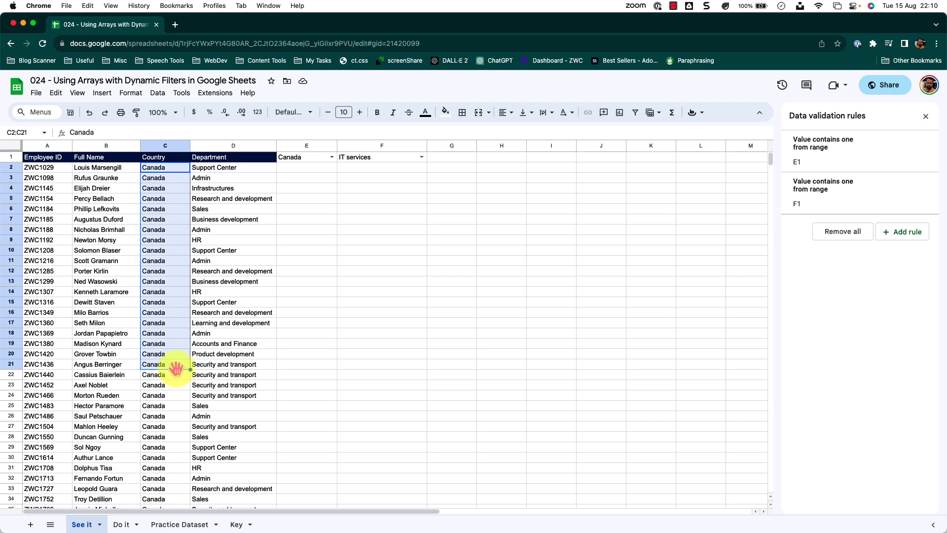
- Set E1 to Switzerland, then check the filtered entries, A2's formula and F1
click(331, 157)
click(303, 211)
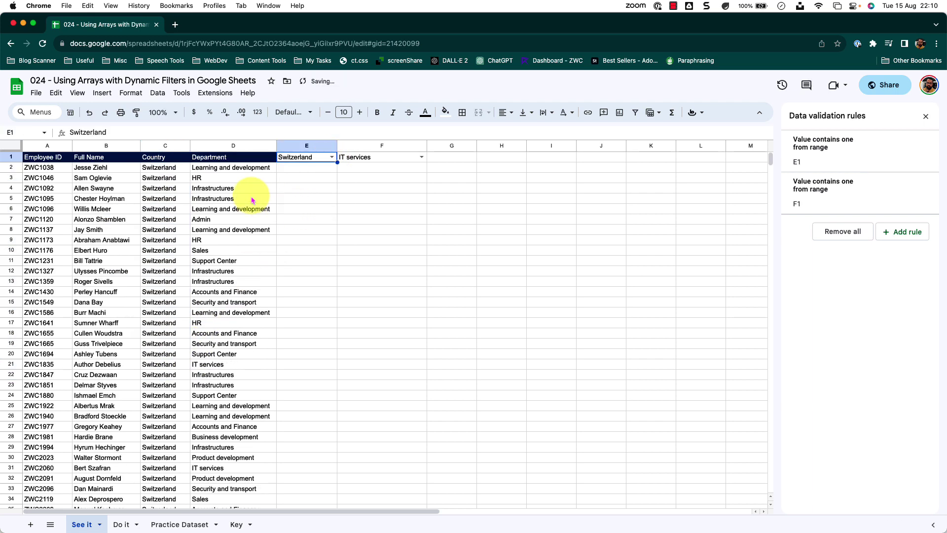
drag(158, 169, 189, 388)
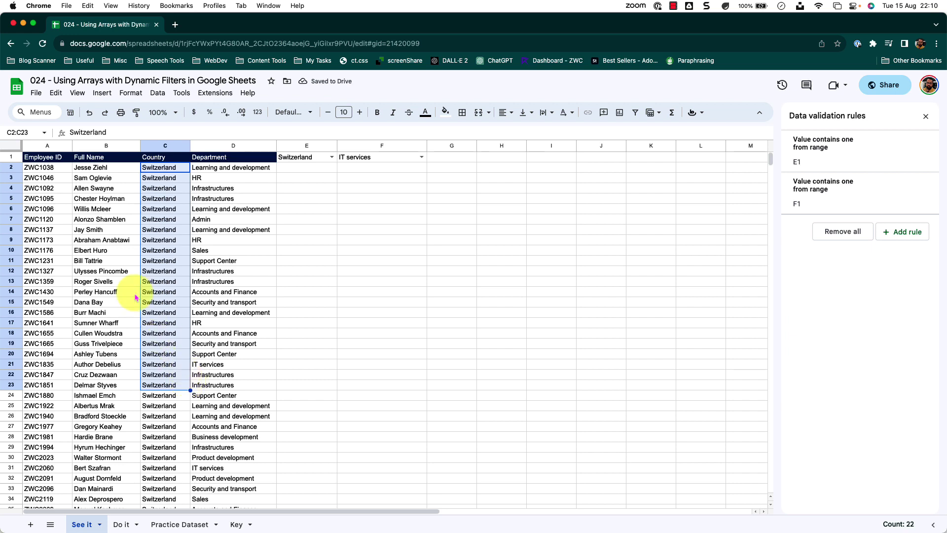
click(62, 170)
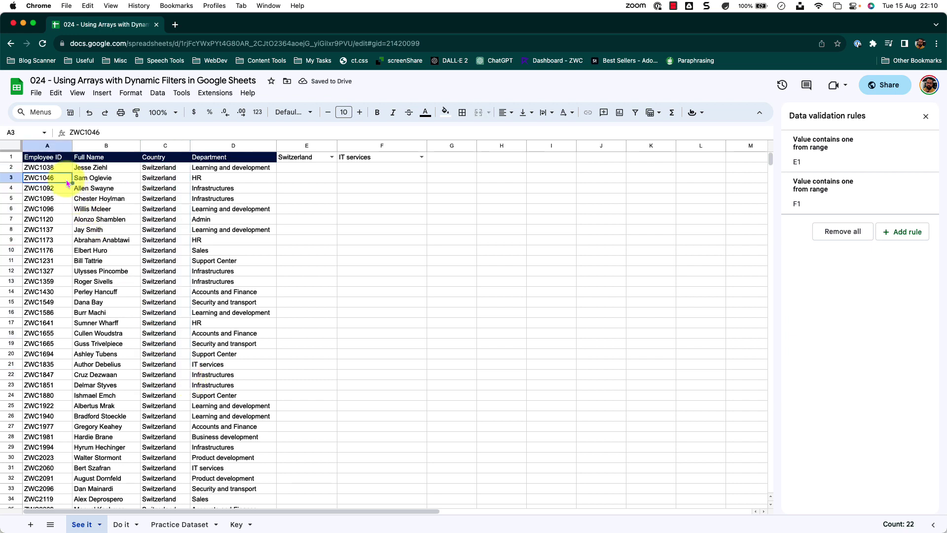
click(383, 160)
- Append the condition 'Practice Dataset'!F:F=F1 to A2's FILTER and commit it
click(44, 166)
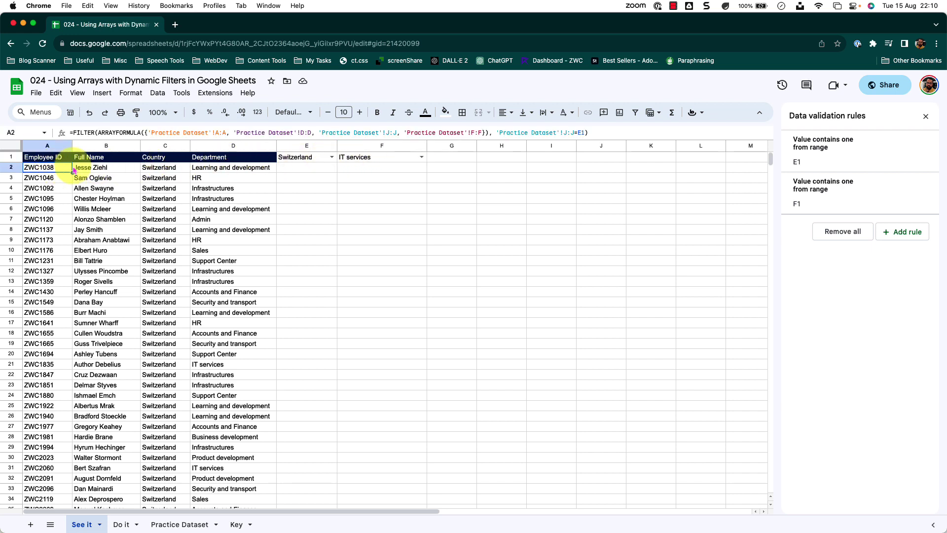
click(600, 132)
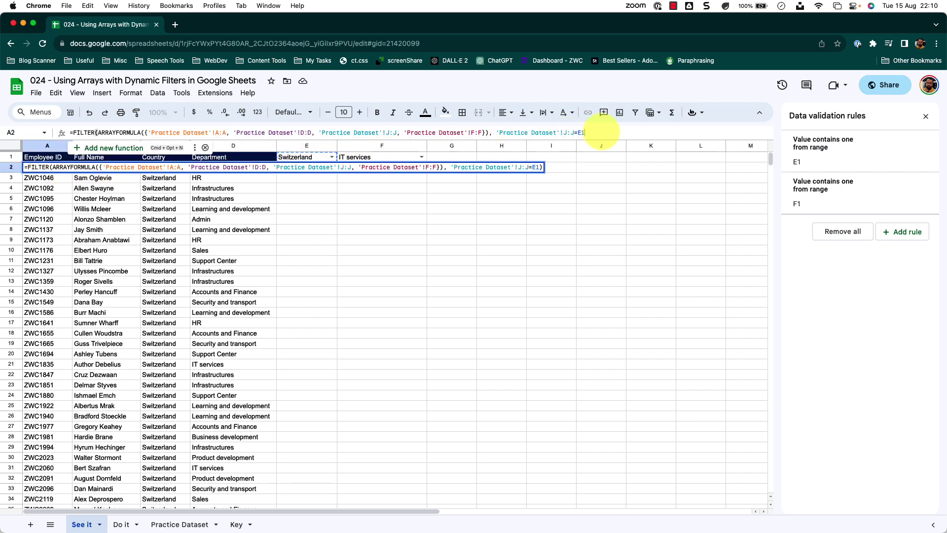
text(,)
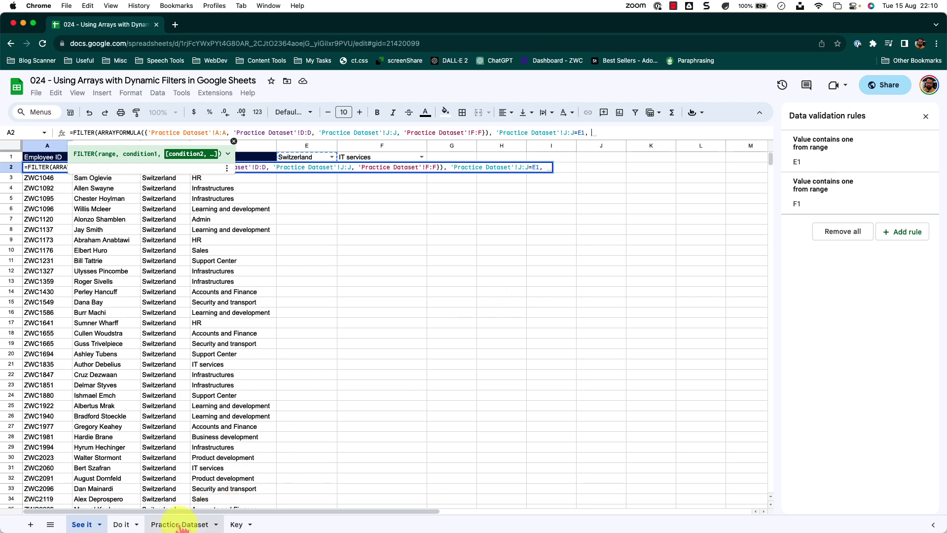
click(182, 526)
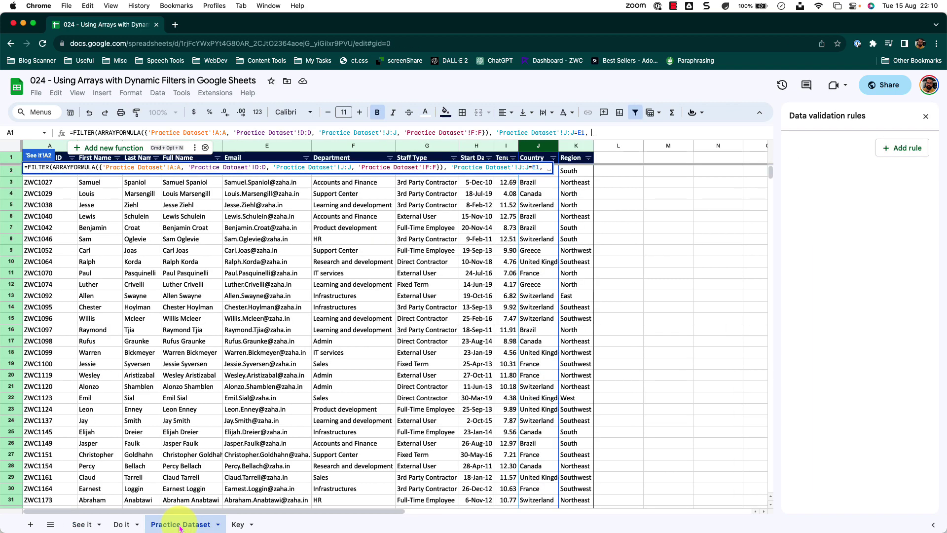
click(364, 150)
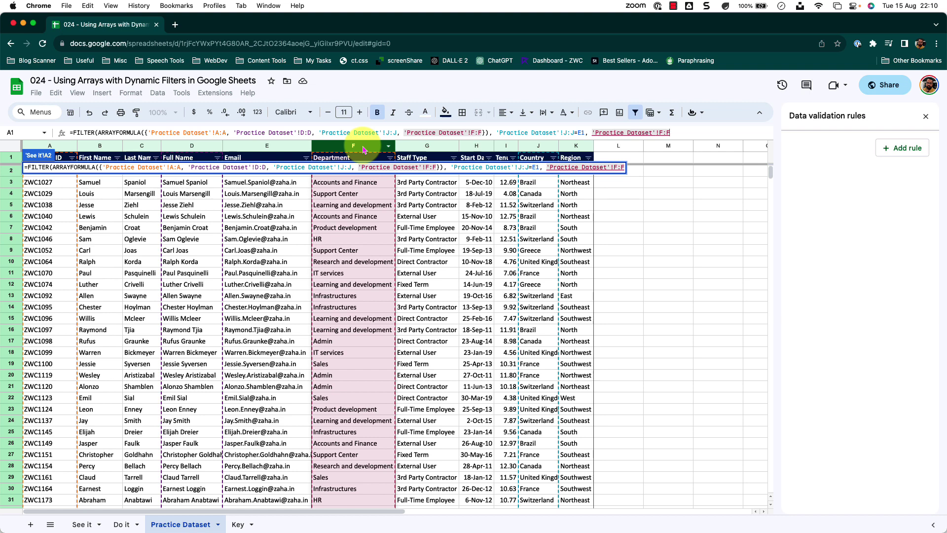
text(=)
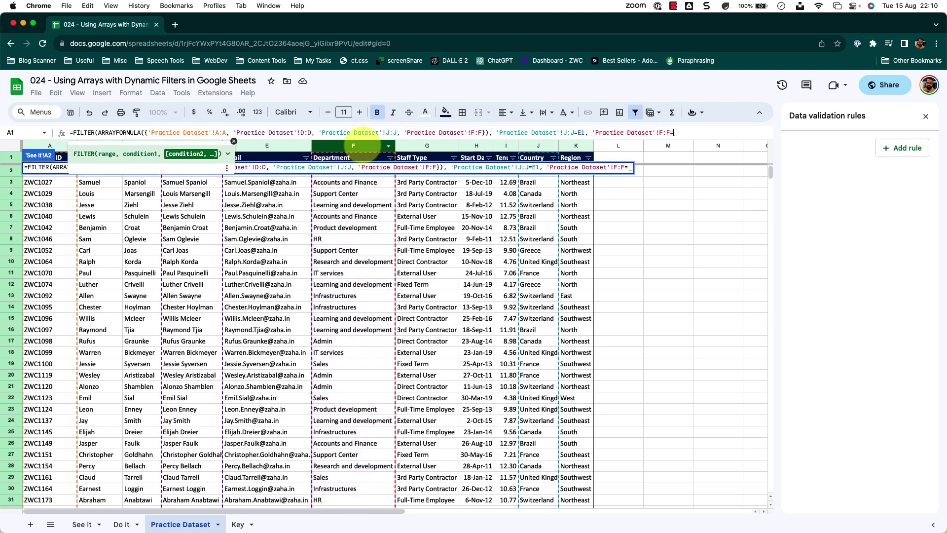
click(82, 524)
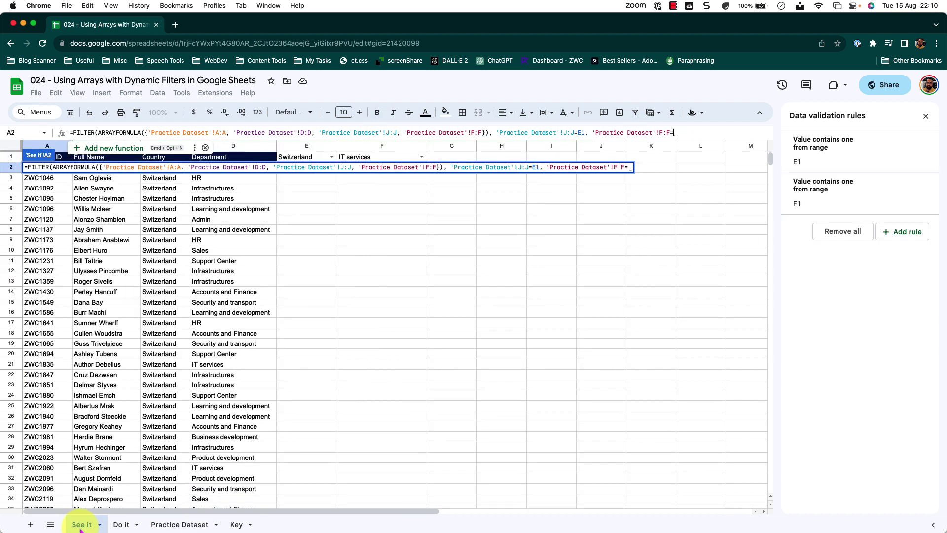
click(385, 157)
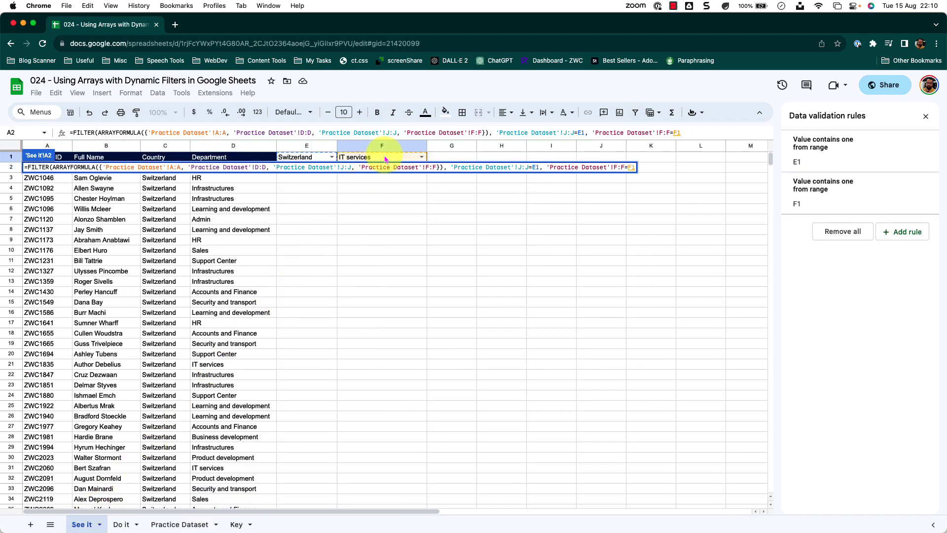
text())
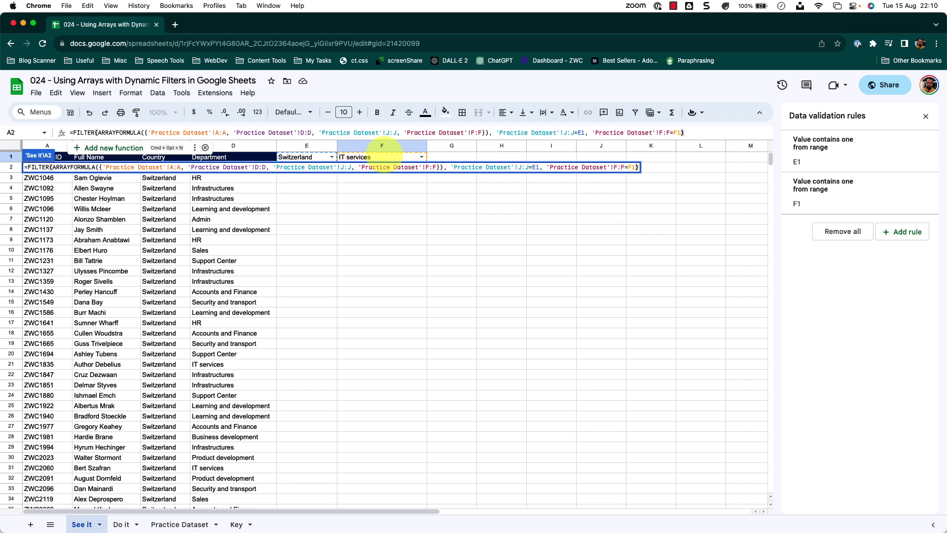
key(Return)
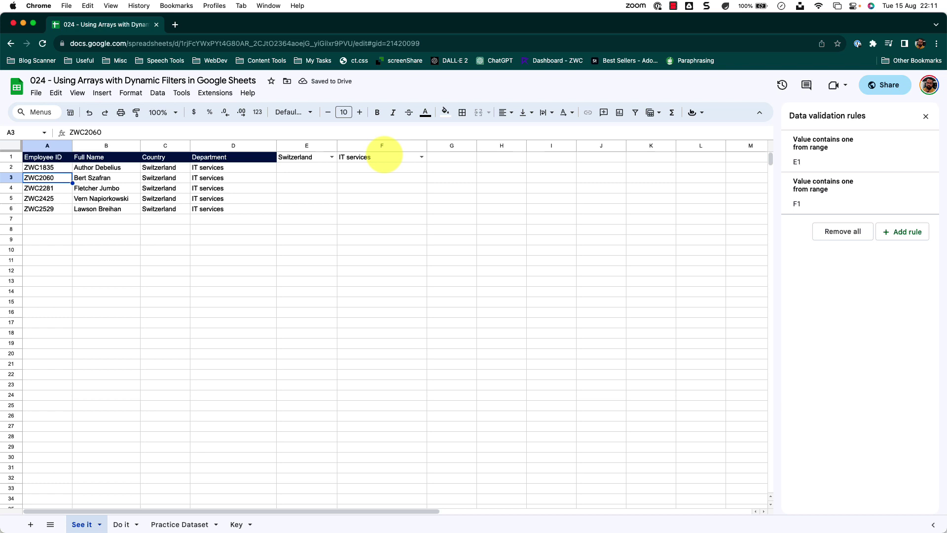
- Clear F1 and choose Product development as the department
click(388, 163)
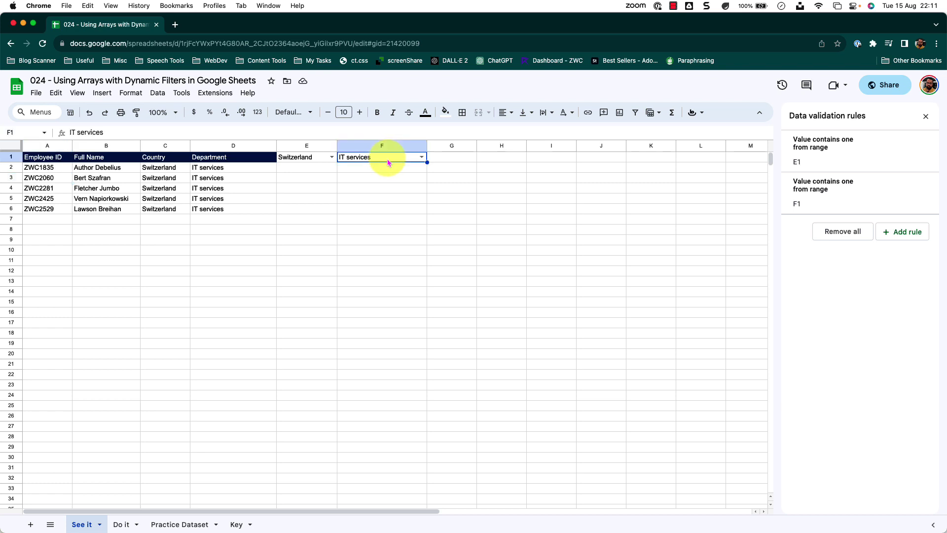
key(Delete)
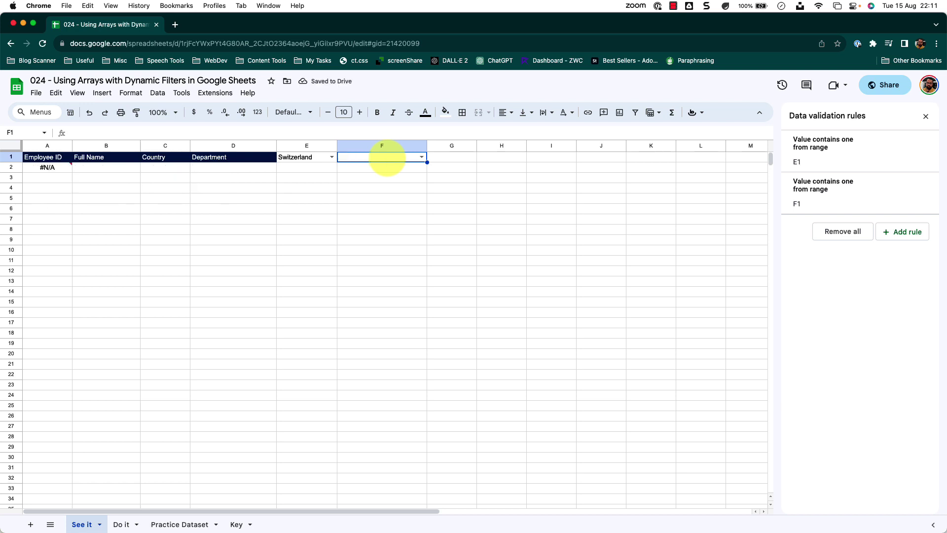
click(422, 157)
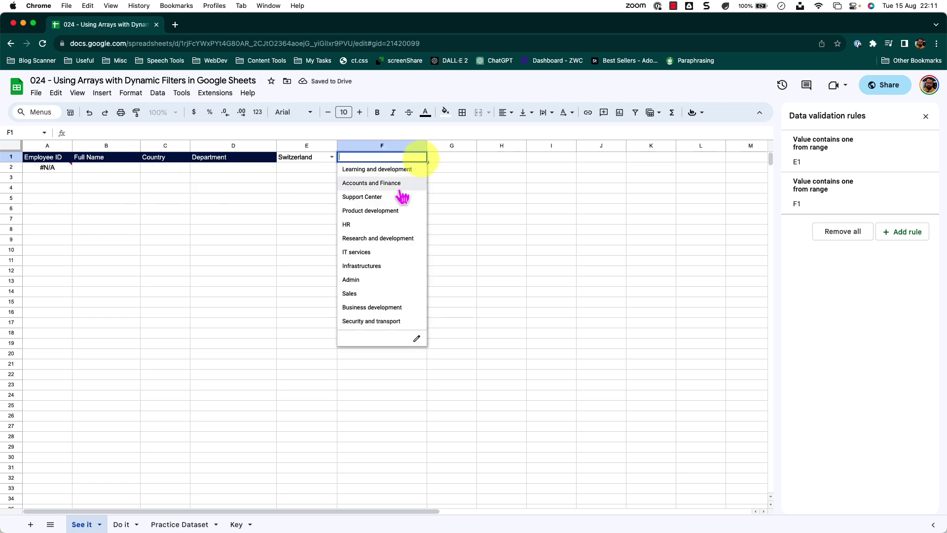
click(386, 211)
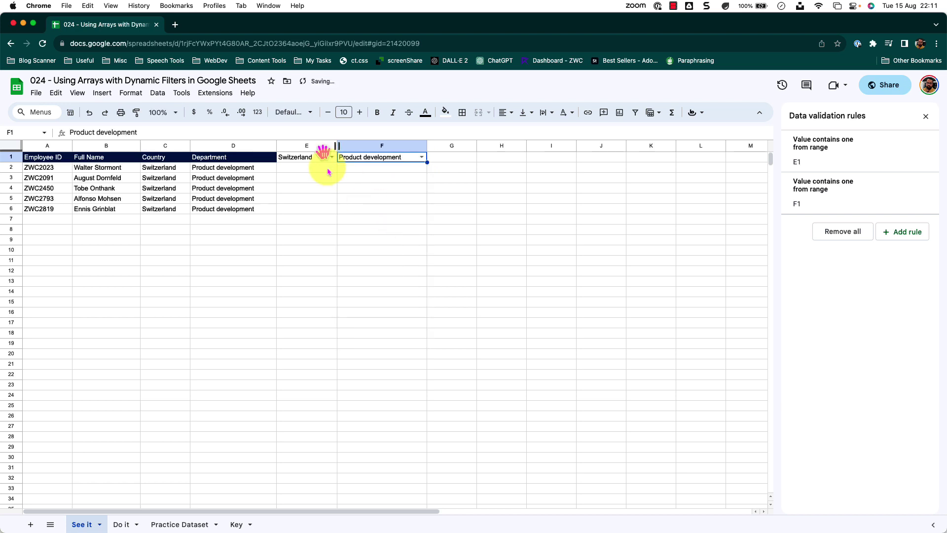
- Clear E1 and choose Canada as the country
click(316, 159)
key(BackSpace)
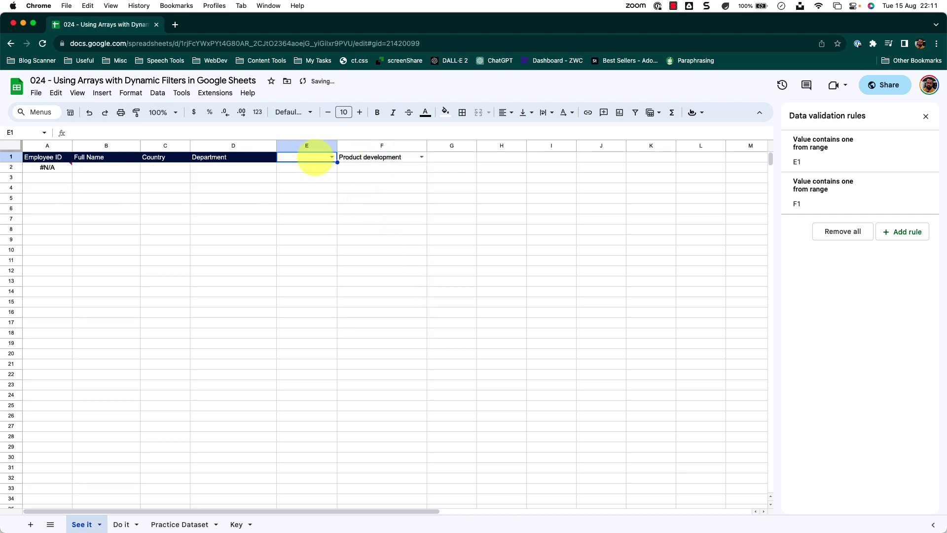
click(332, 157)
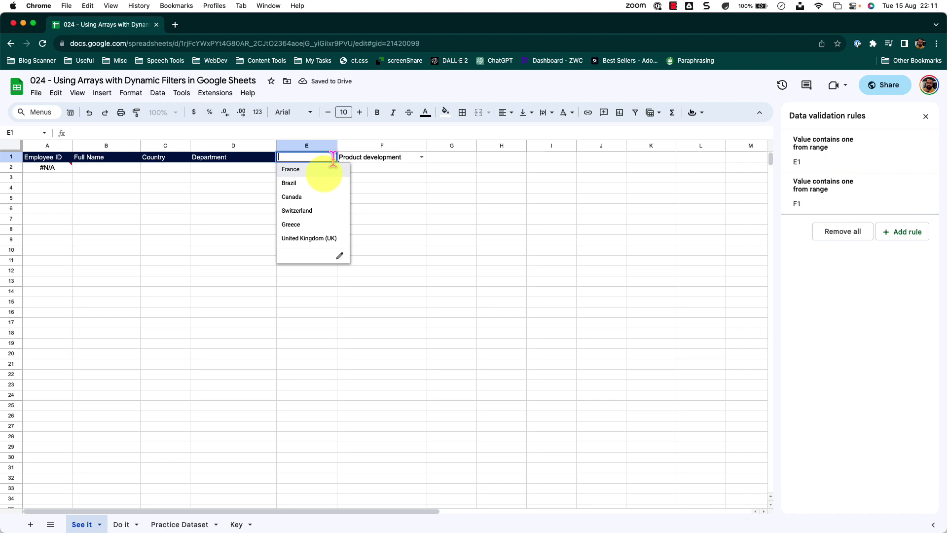
click(311, 196)
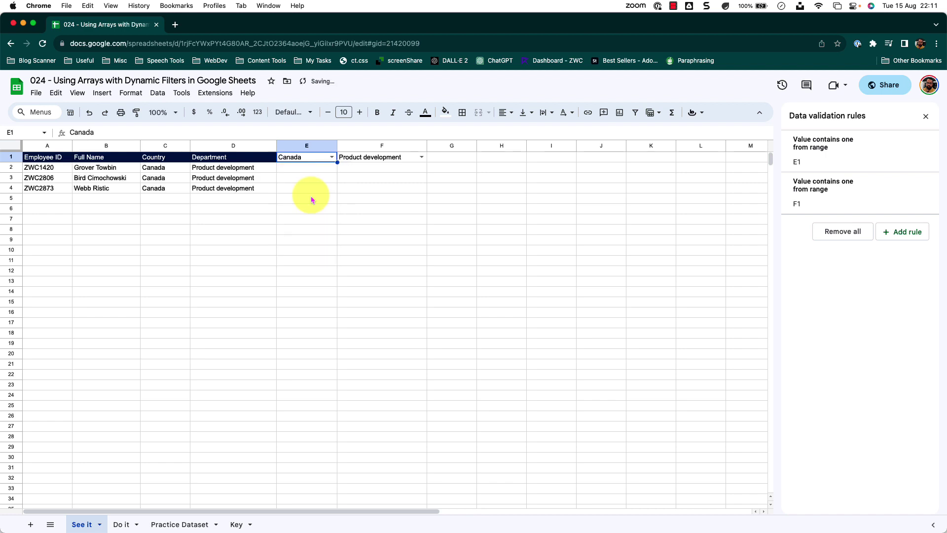